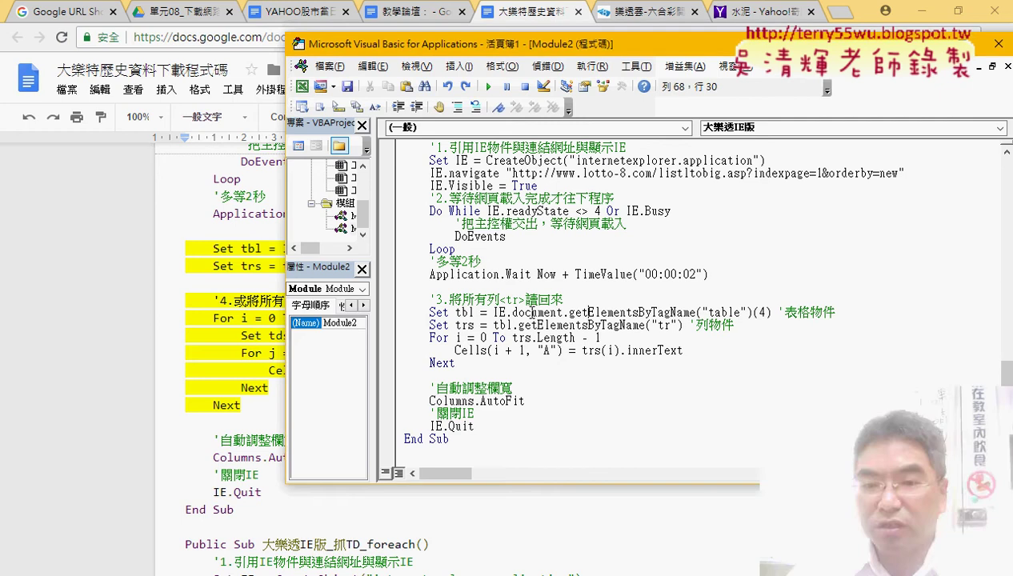
Highlight the getElementsByTagName("table")(4) lookup and the tbl variable, then show the lottery page
left_click_drag(493, 312, 758, 313)
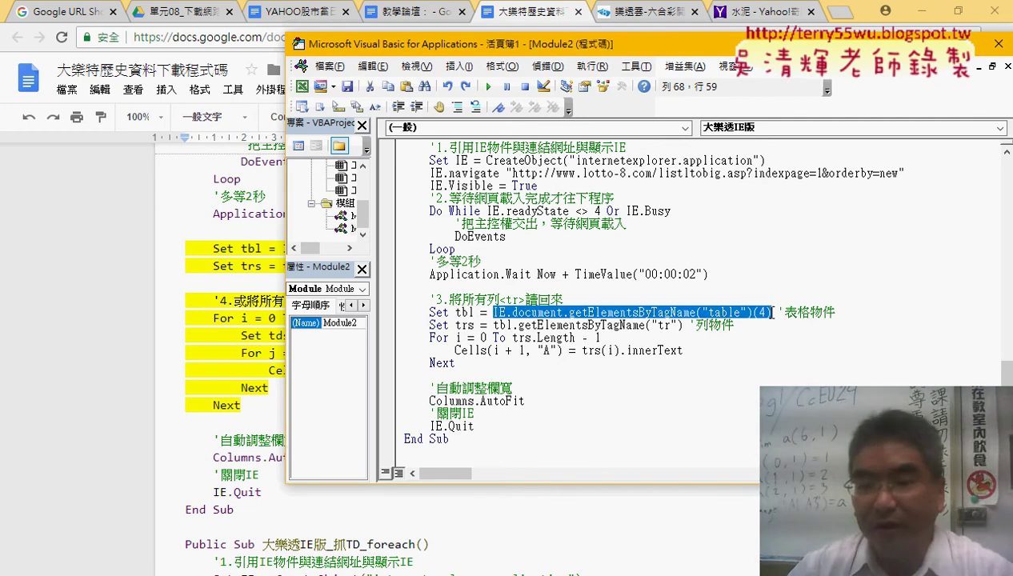
double_click(464, 313)
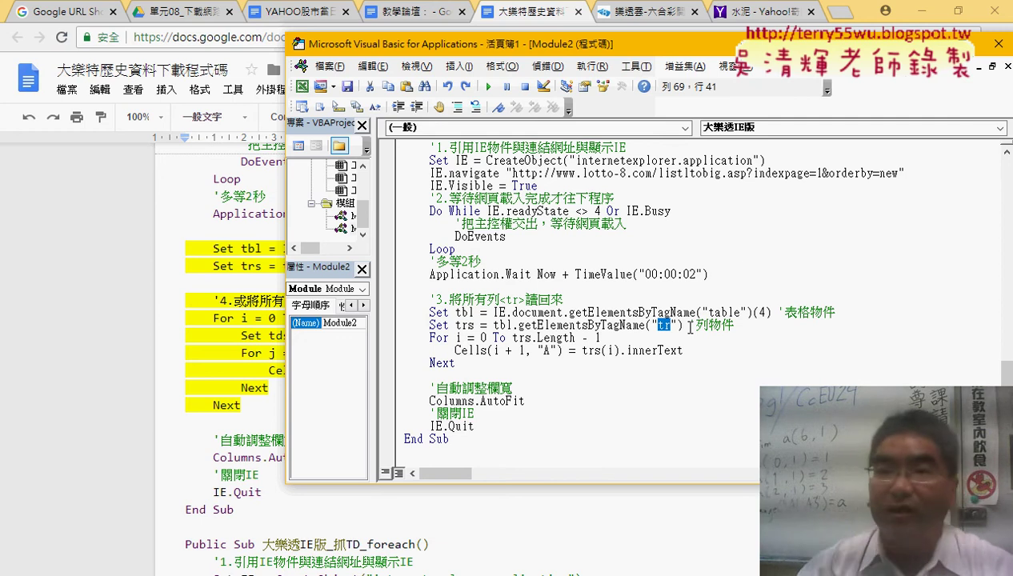
left_click(628, 13)
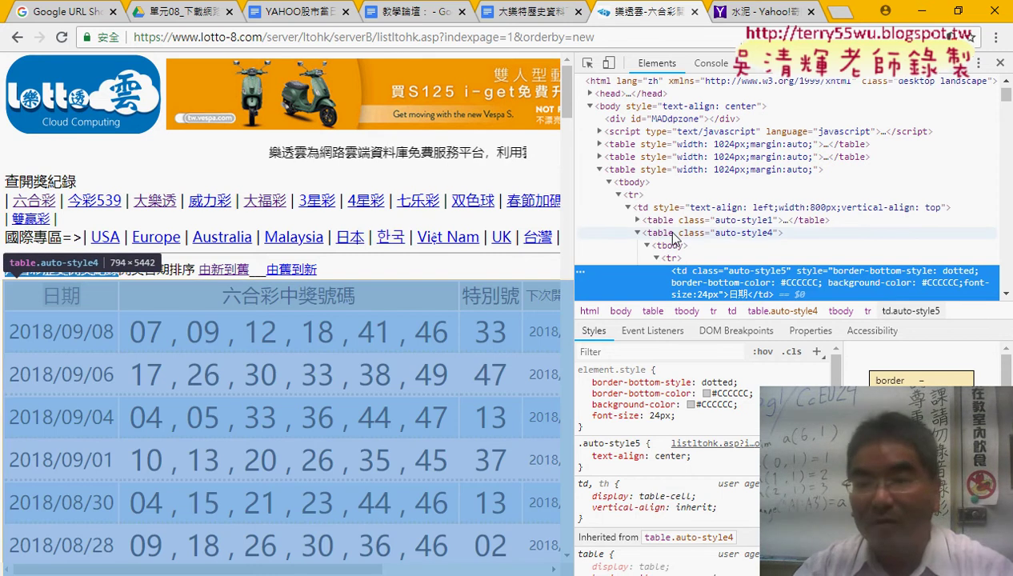
Expand the auto-style4 table down to its header row cells in the Elements panel
left_click(638, 233)
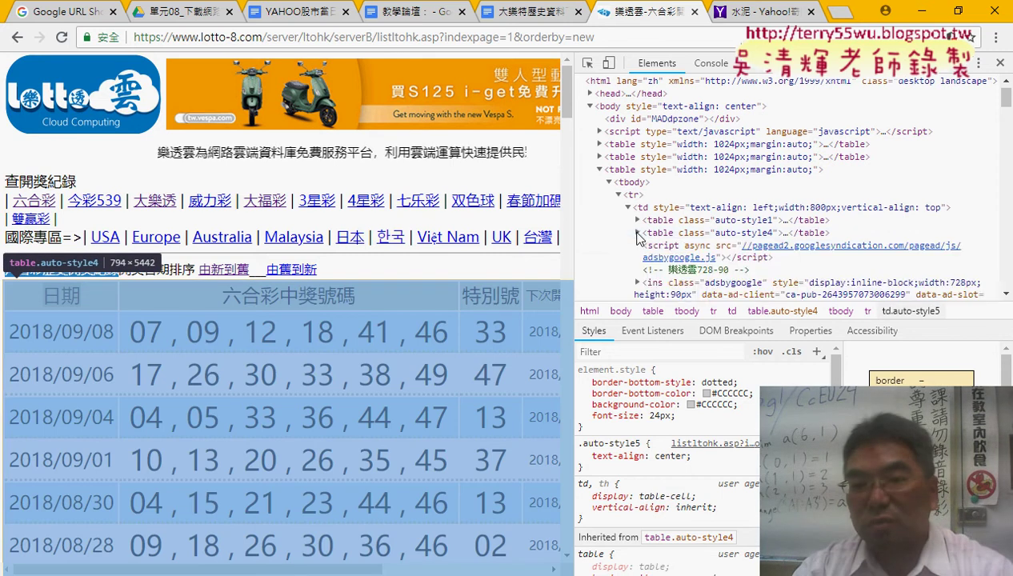
left_click(638, 233)
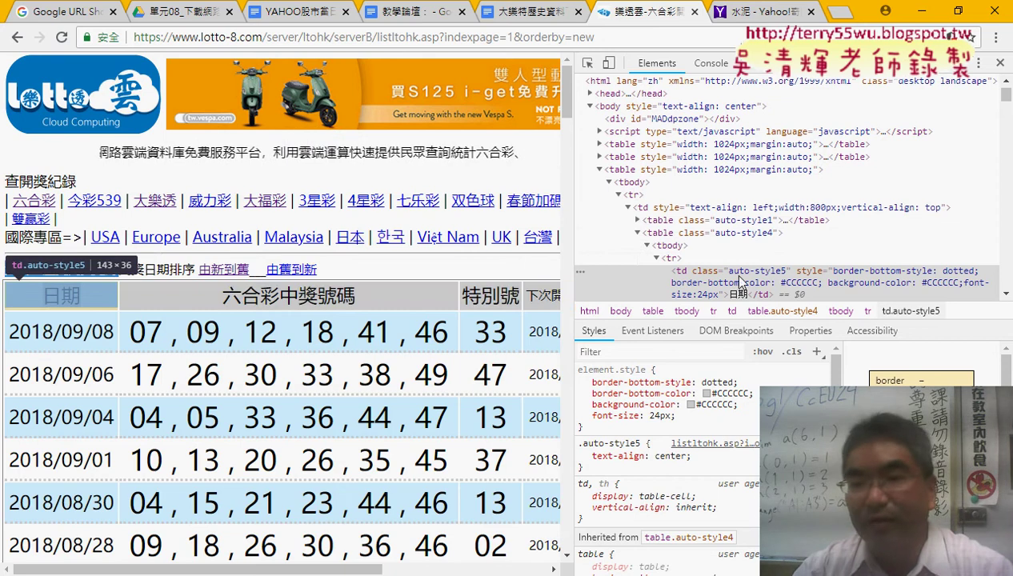
left_click(657, 258)
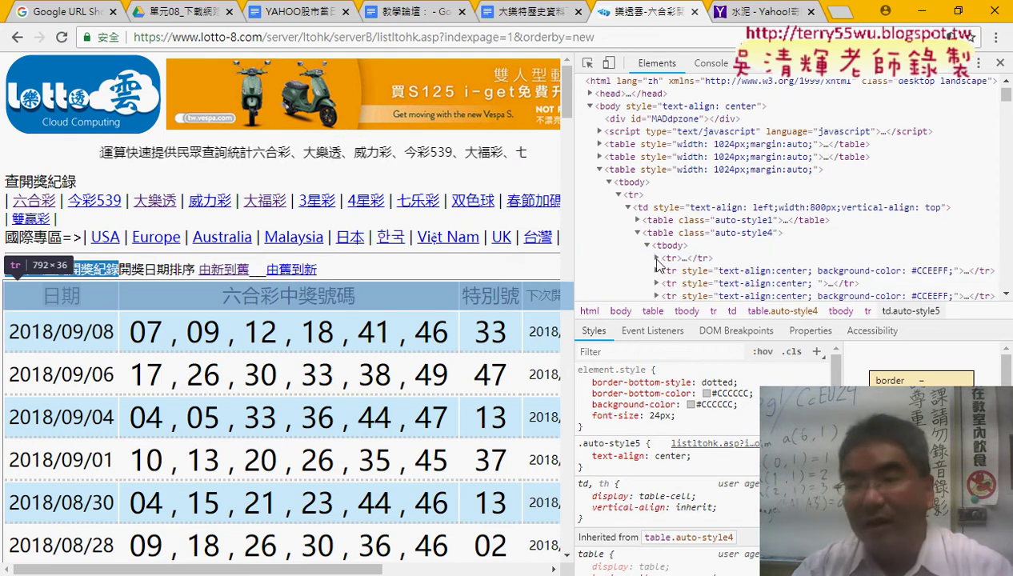
left_click(657, 258)
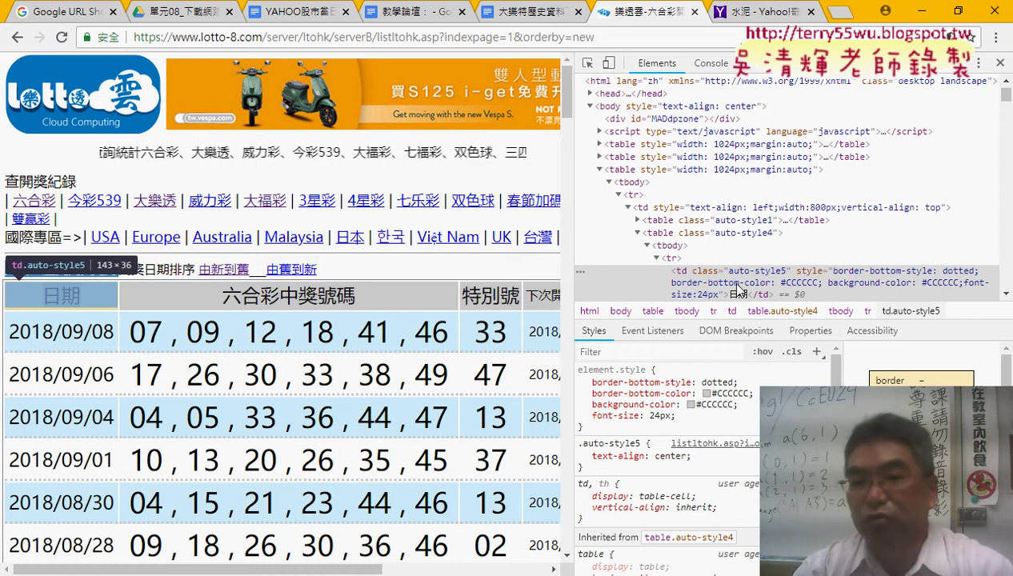
scroll(720, 271, "down", 2)
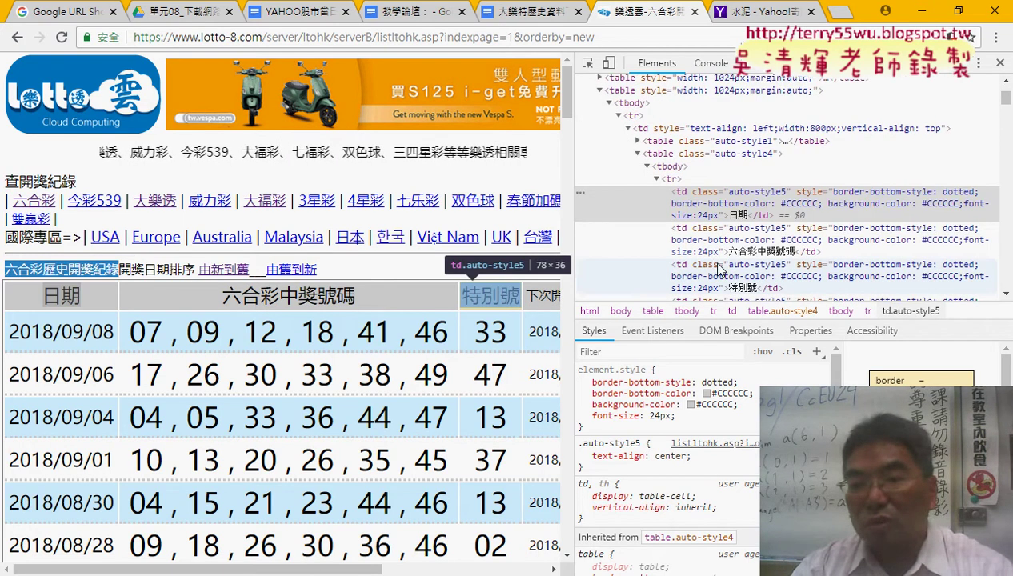
scroll(719, 270, "down", 2)
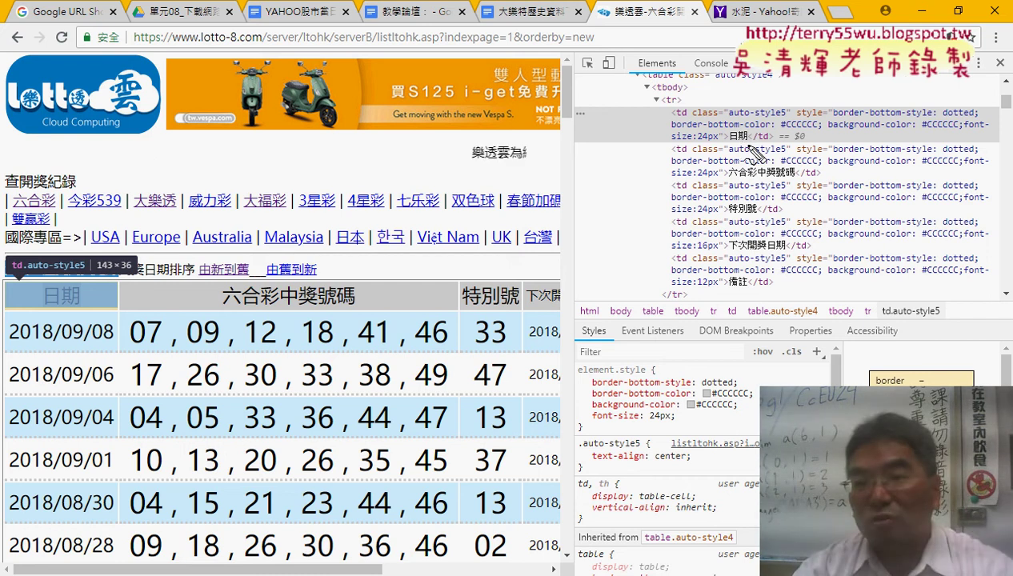
Mark the 日期 and 六合彩中獎號碼 headers in the markup and page, then return to the macro
left_click_drag(749, 128, 763, 141)
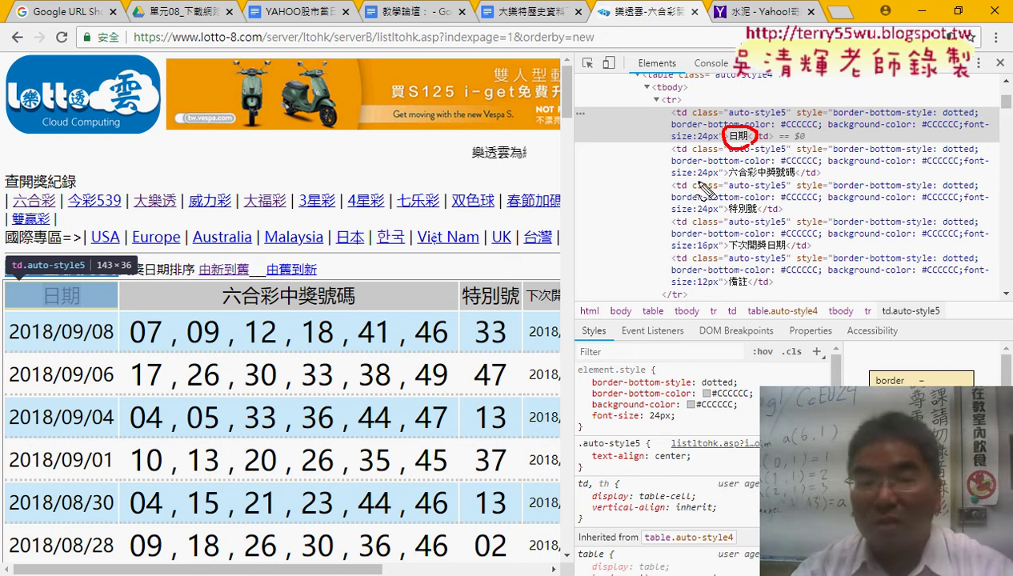
left_click_drag(58, 282, 70, 308)
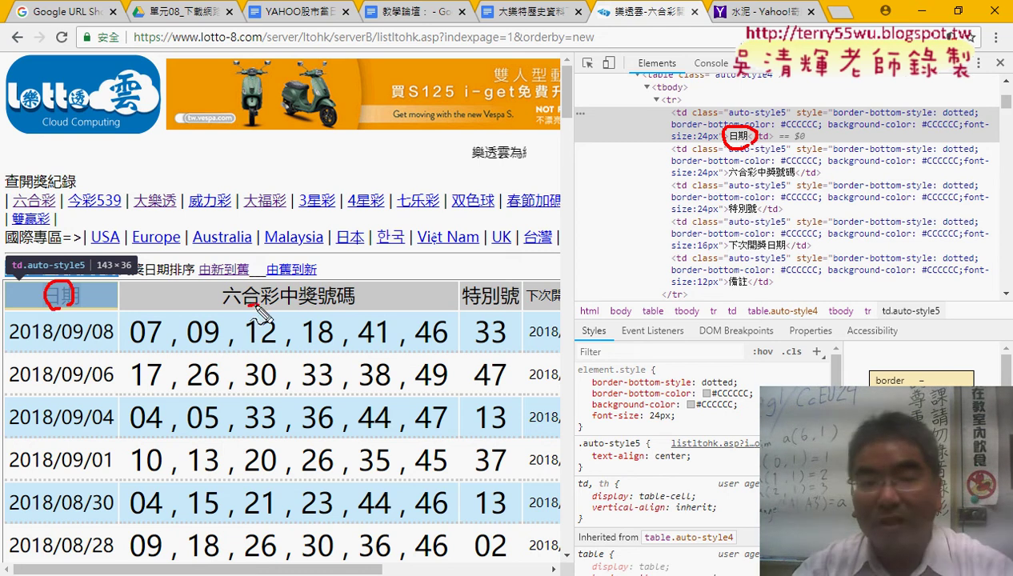
left_click_drag(256, 305, 298, 308)
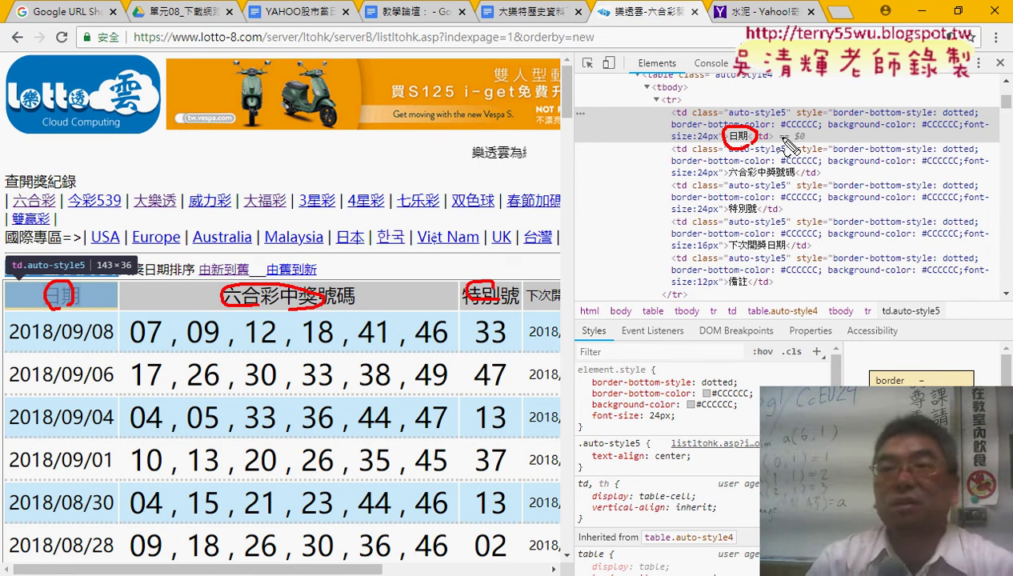
key("Escape")
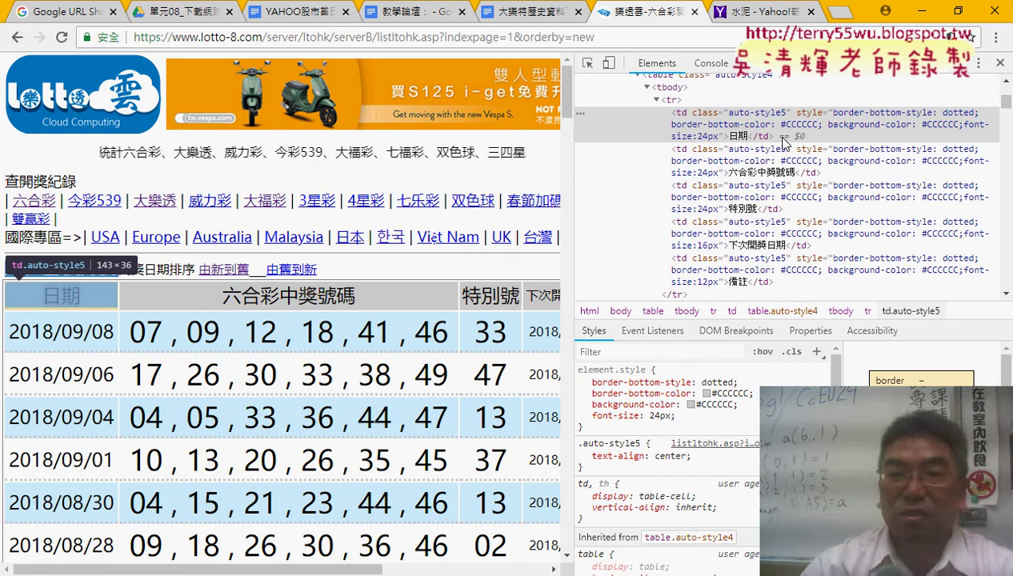
left_click(922, 12)
left_click(688, 339)
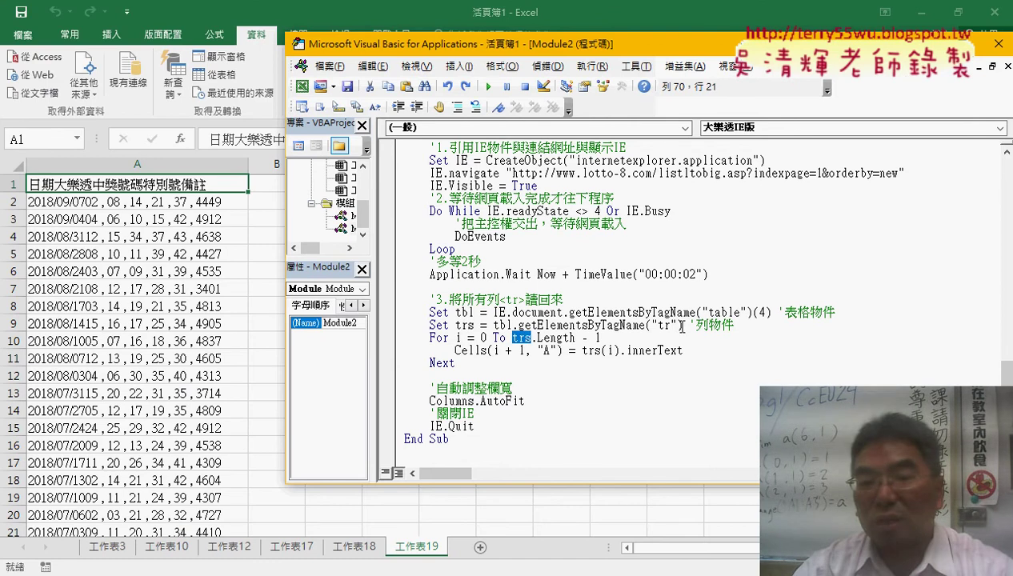
Highlight getElementsByTagName("tr") on the Set trs line
left_click_drag(681, 326, 462, 329)
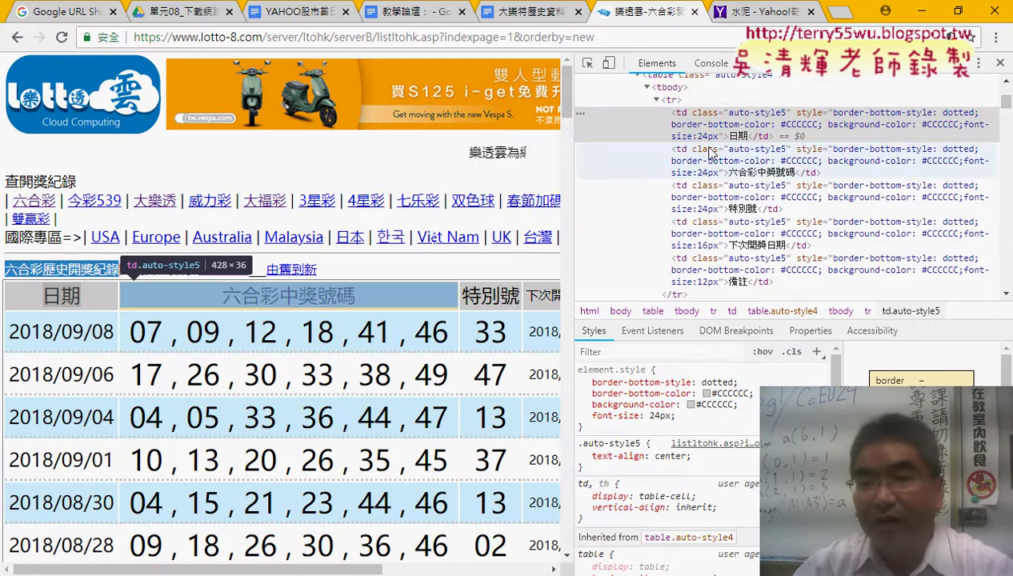
Collapse the header <tr> and scroll the row elements down to </tbody>, then return to VBA
left_click(657, 100)
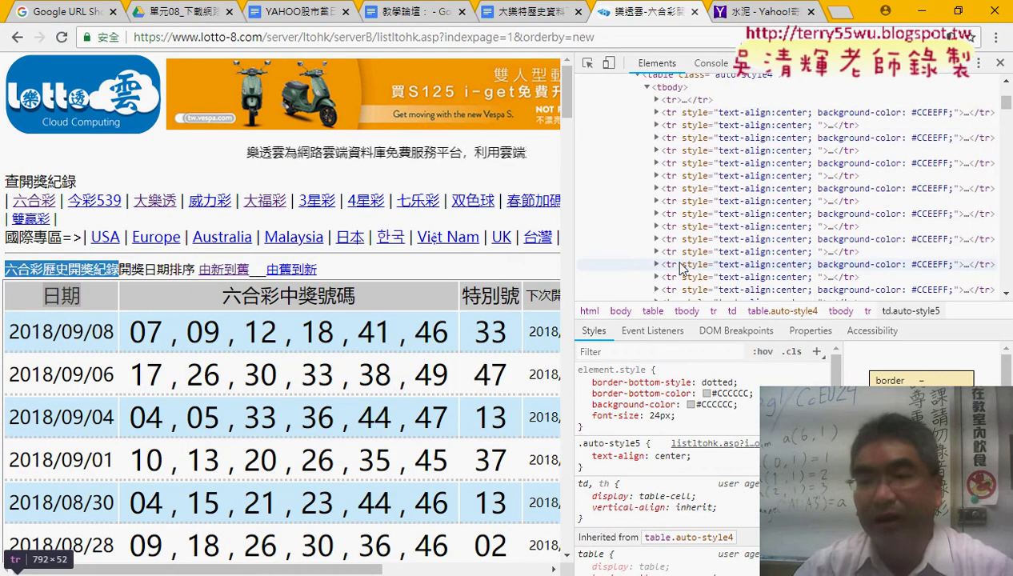
scroll(679, 248, "down", 2)
scroll(680, 268, "down", 3)
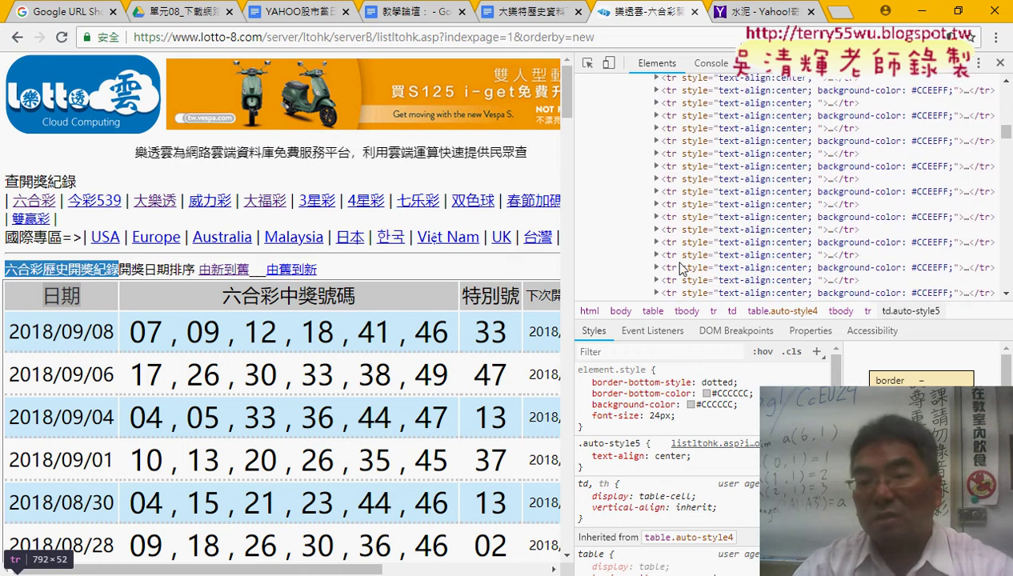
scroll(680, 268, "down", 3)
scroll(679, 266, "down", 3)
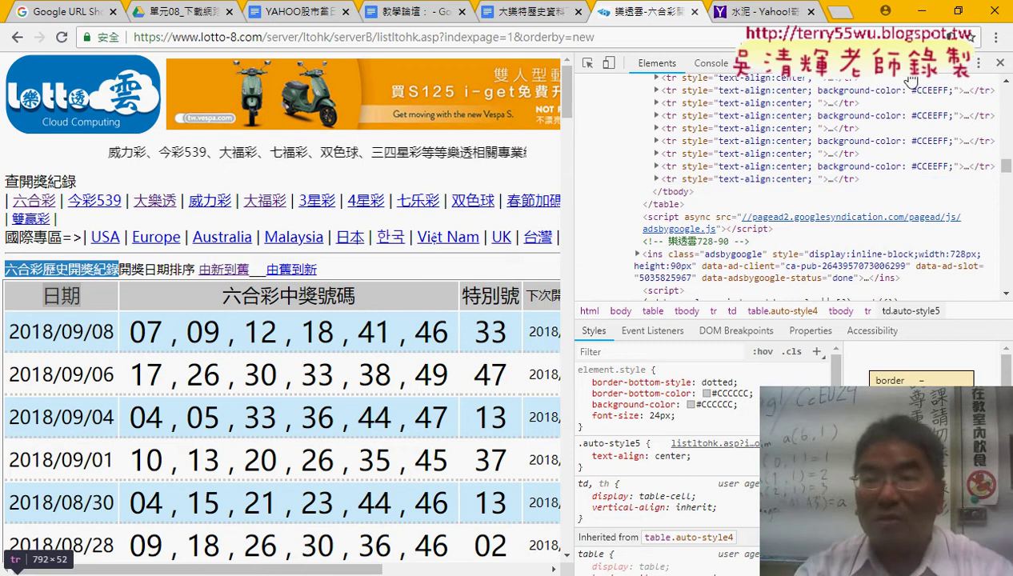
key("alt+Tab")
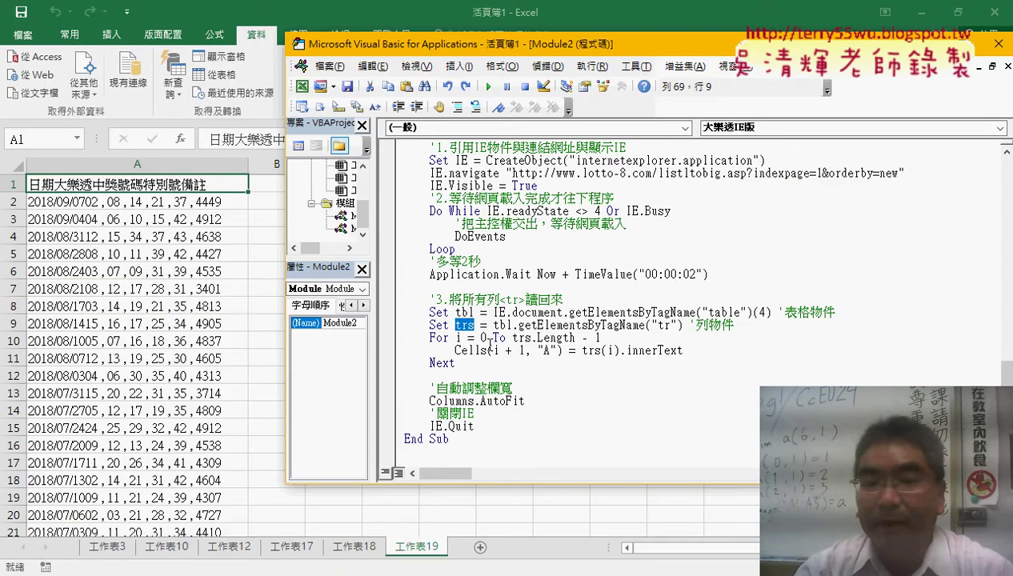
Highlight the loop bounds: For, the start value 0, trs.Length and - 1
left_click_drag(430, 337, 455, 337)
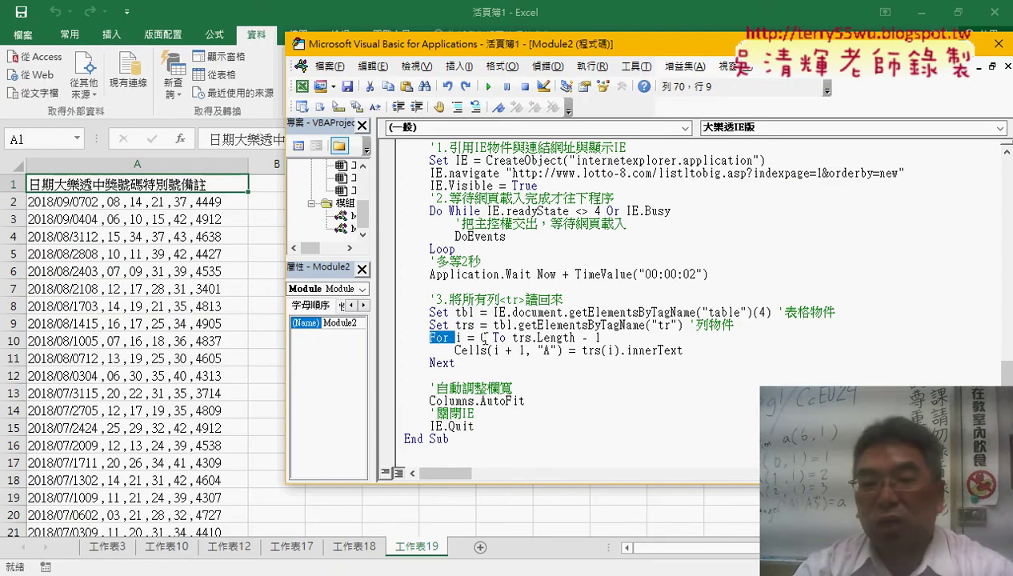
double_click(484, 338)
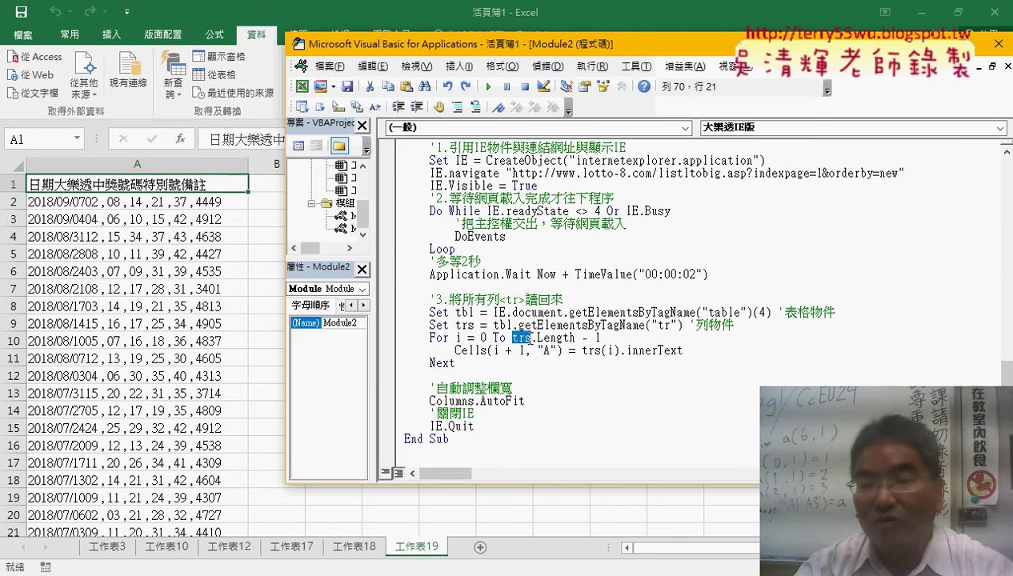
left_click_drag(537, 339, 577, 339)
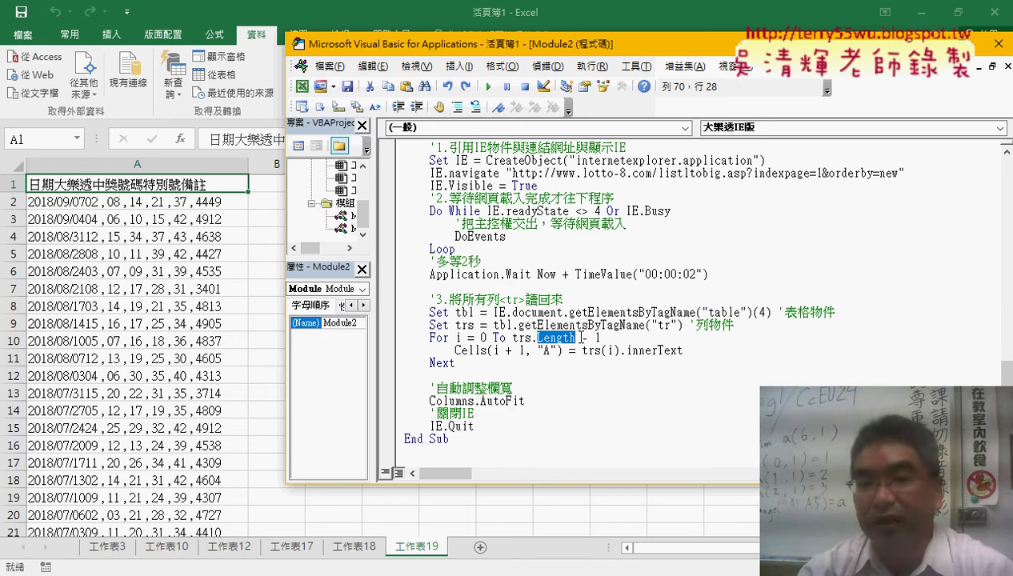
left_click_drag(582, 337, 603, 338)
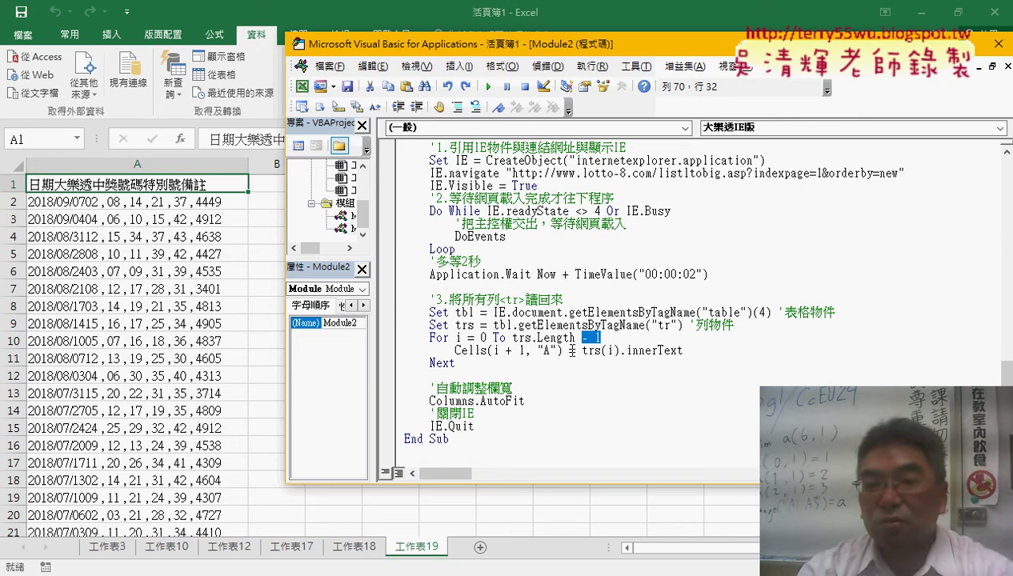
Highlight innerText and the i + 1 row index on the Cells line, then add sheet 工作表20
left_click(584, 351)
mouse_move(583, 351)
left_mouse_down()
mouse_move(683, 350)
mouse_move(608, 350)
left_mouse_up()
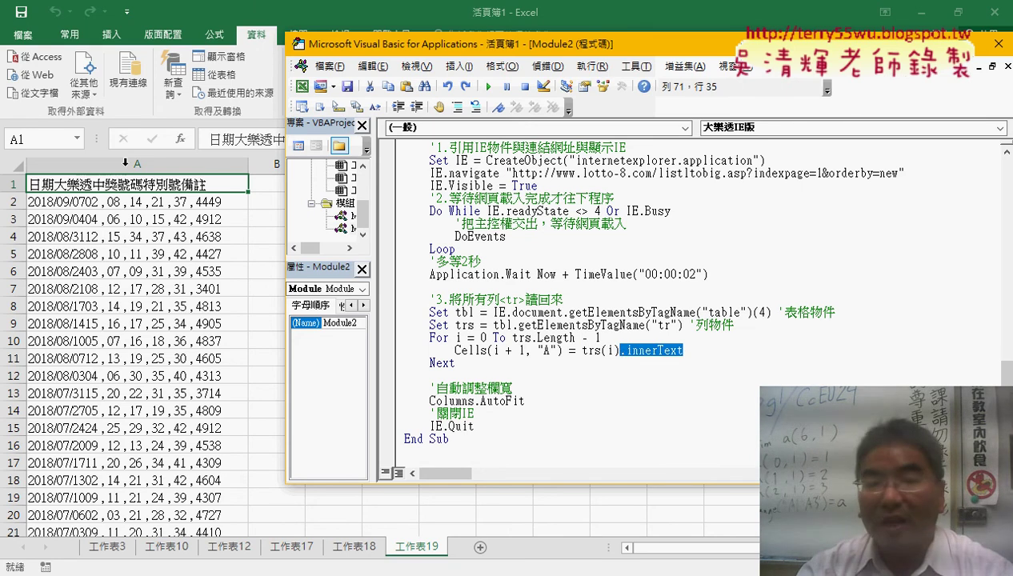
left_click(495, 350)
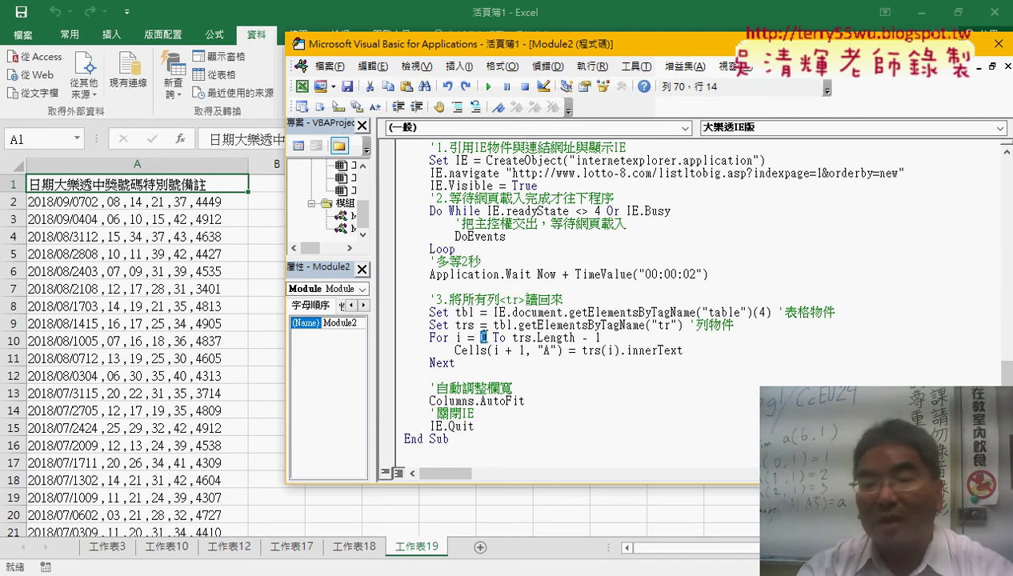
double_click(483, 338)
double_click(522, 349)
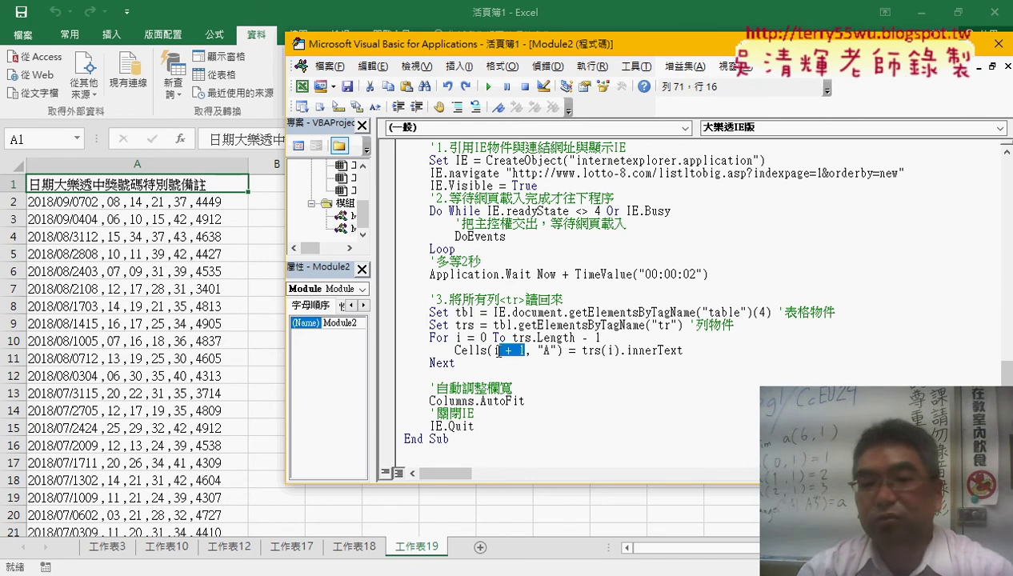
left_click_drag(497, 350, 493, 351)
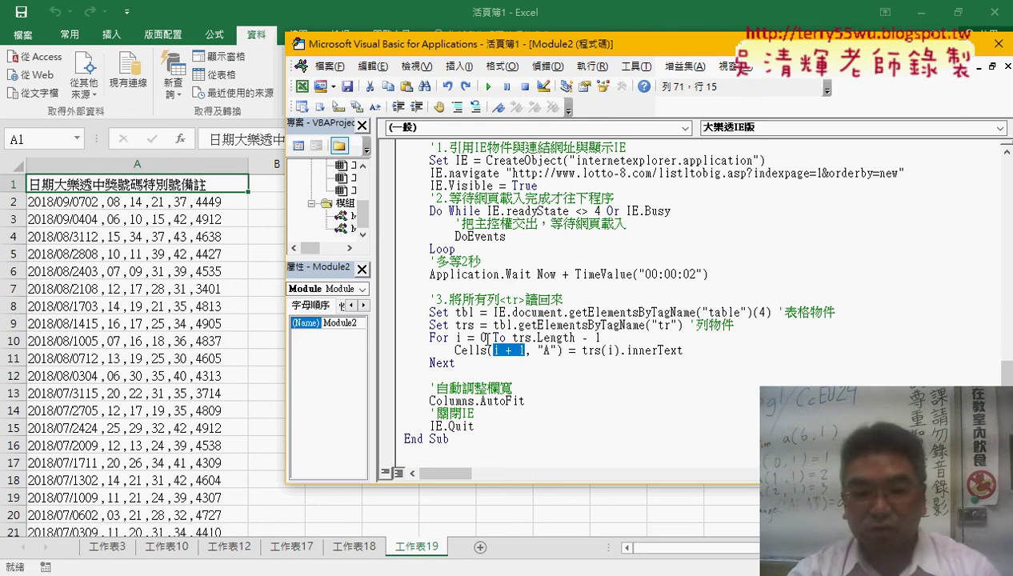
left_click(480, 548)
left_click(480, 547)
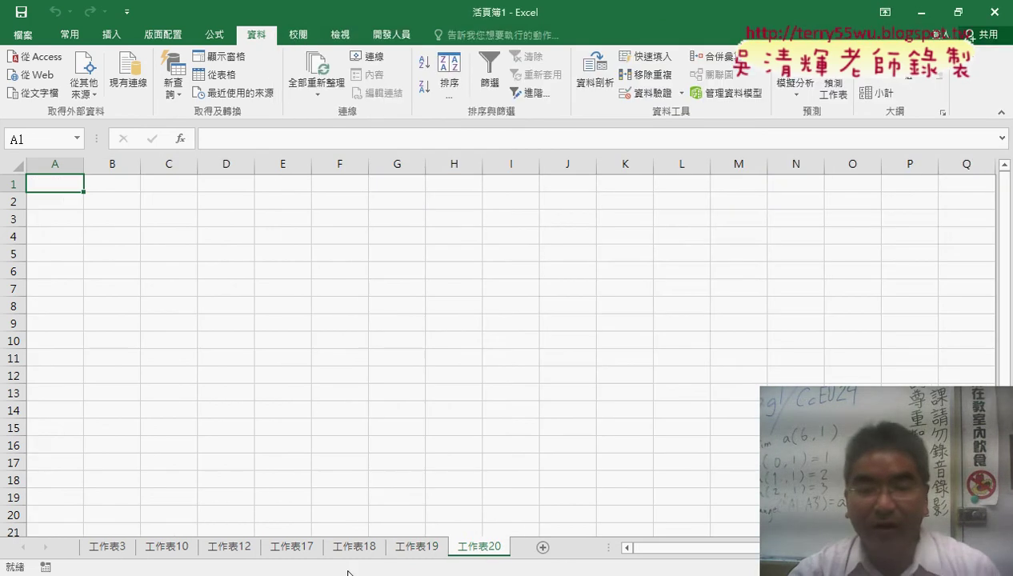
Set a breakpoint on the Cells assignment line and run the lottery-scraping macro
mouse_move(348, 572)
left_click(443, 490)
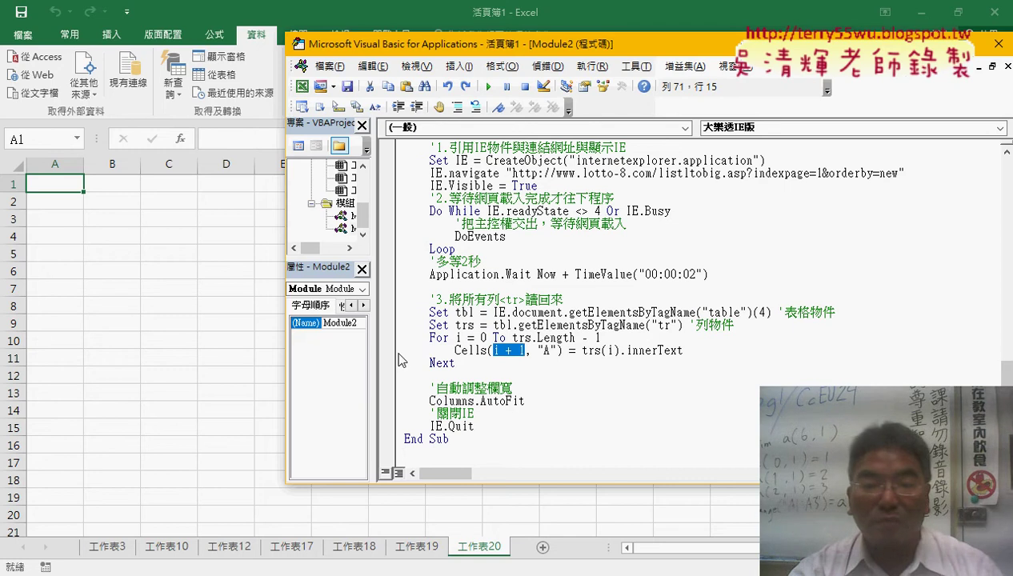
left_click(399, 353)
left_click(488, 86)
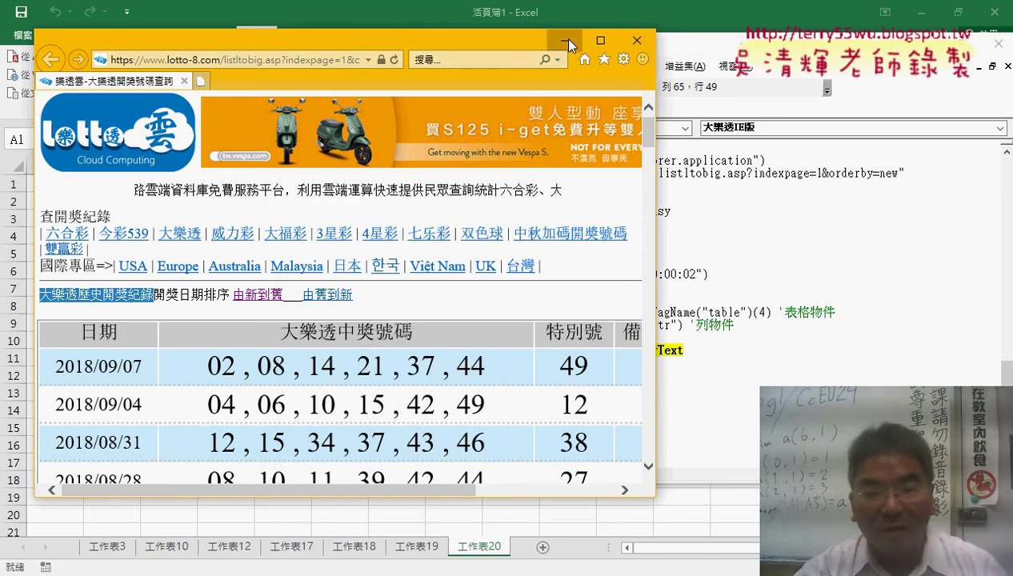
Step through several loop passes with F8, then run the macro to completion with F5
key("F8")
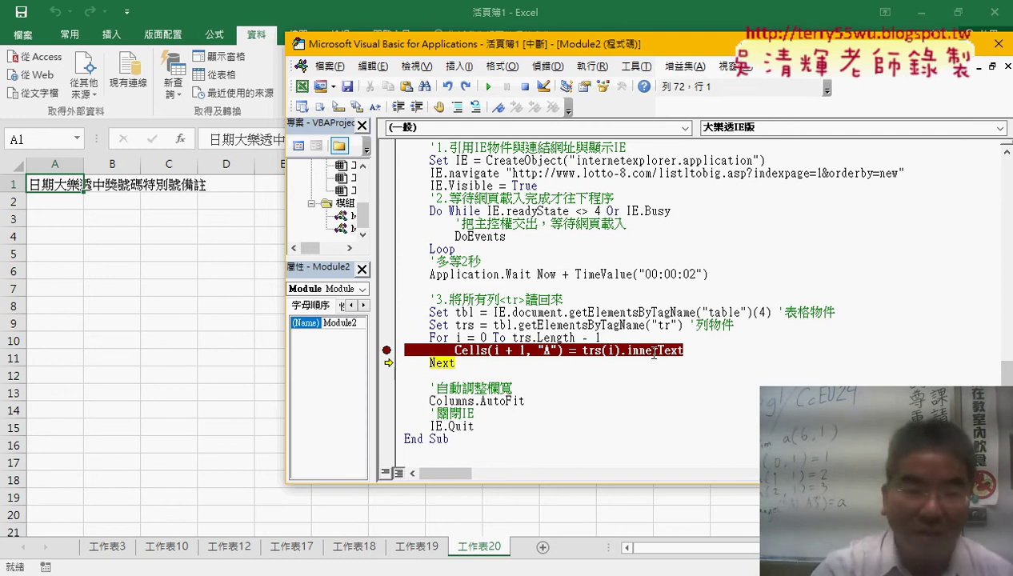
key("F8")
key("F8")
key("F8")
key("F8")
key("F8")
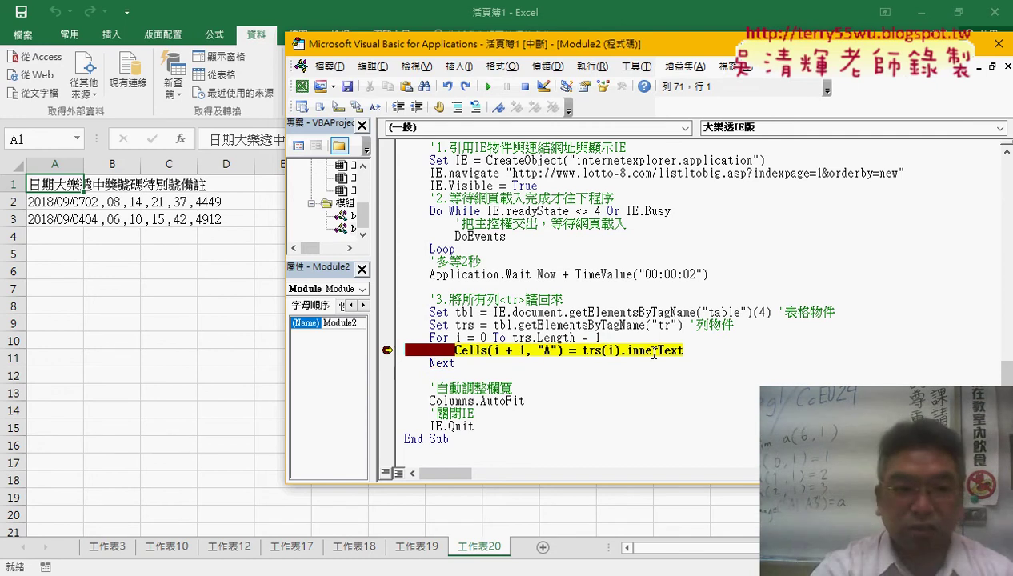
key("F8")
key("F8")
key("F8")
key("F8")
key("F8")
key("F8")
key("F8")
key("F8")
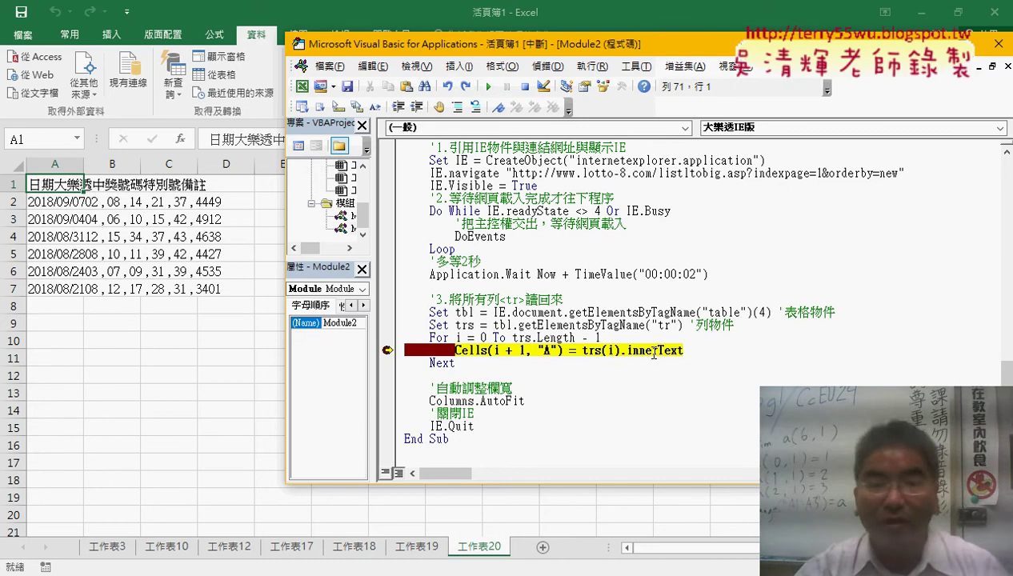
key("F8")
key("F8")
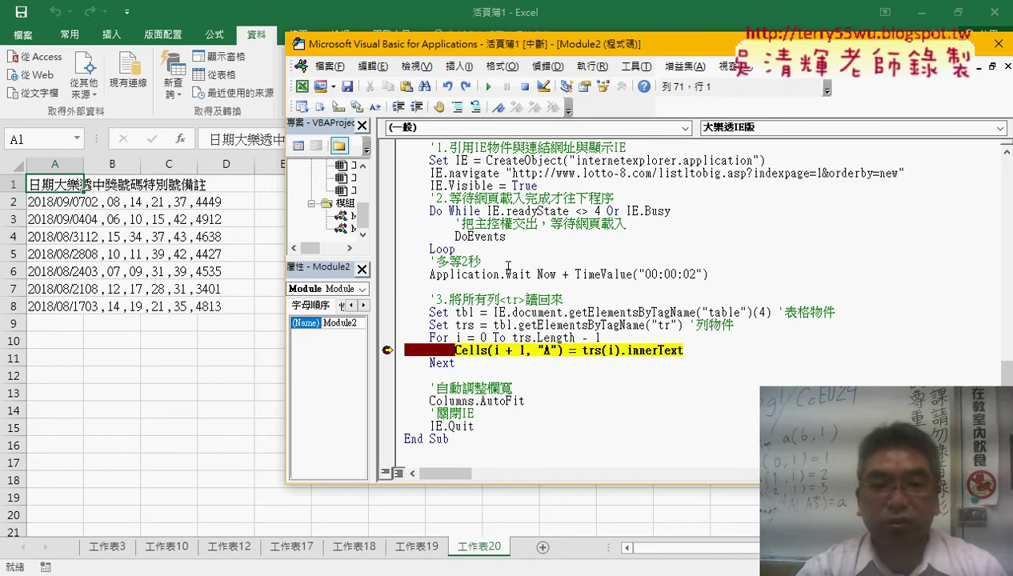
key("F5")
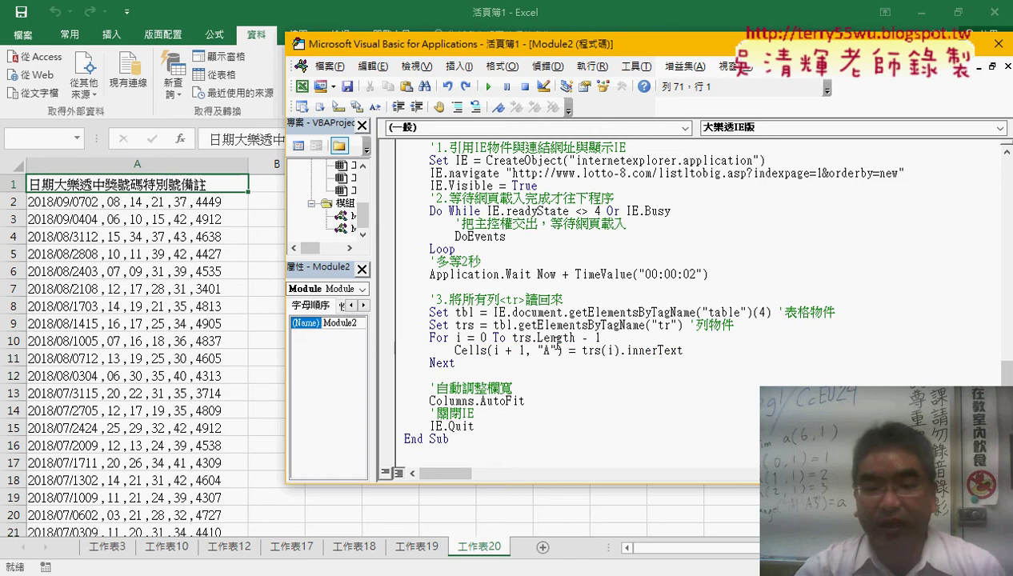
Add empty sheet 工作表21, then mark the Set trs line before switching to Chrome
left_click(545, 552)
left_click(549, 548)
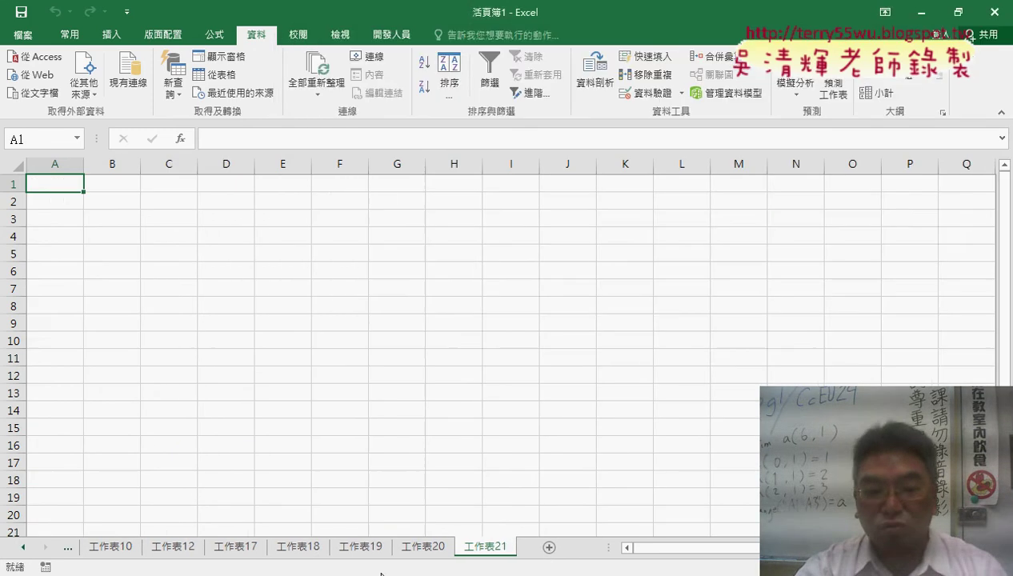
left_click(427, 549)
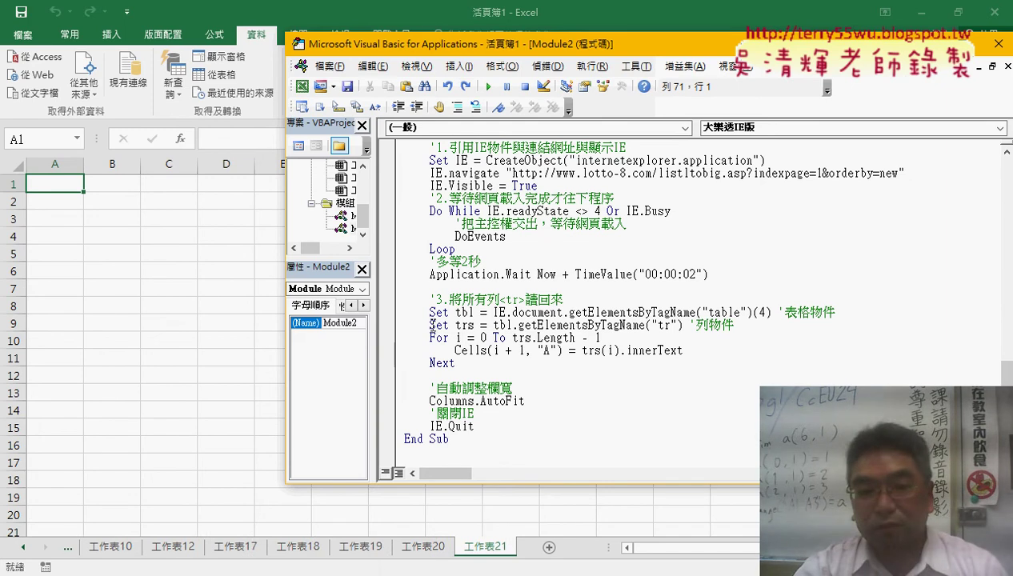
left_click_drag(429, 325, 459, 325)
left_click(475, 325)
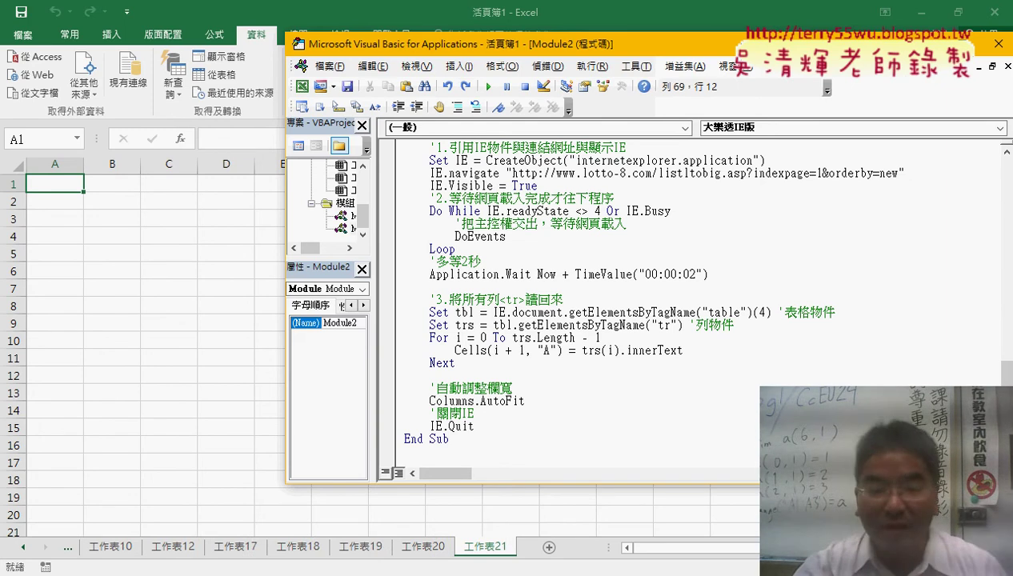
key("alt+Tab")
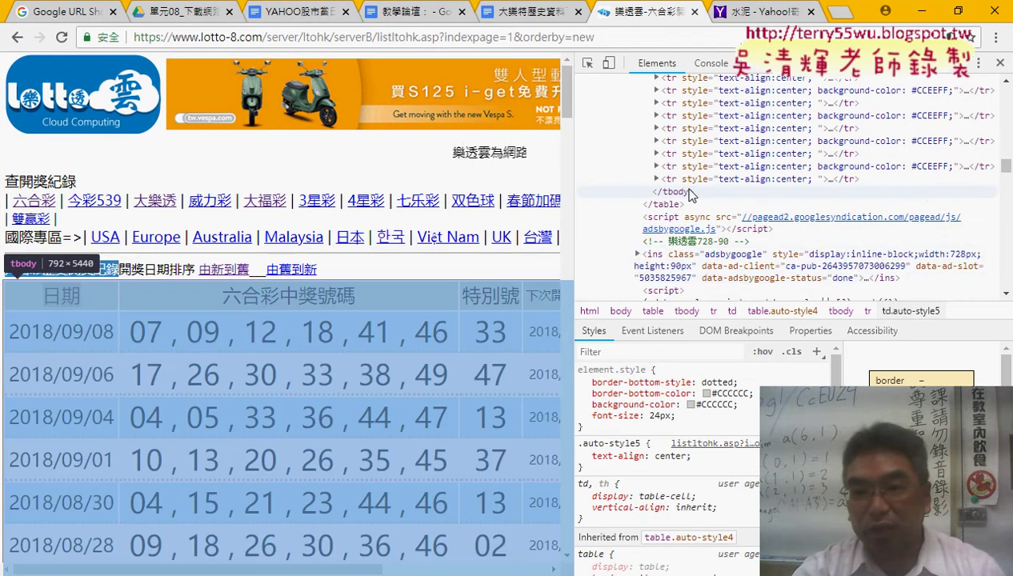
Expand the tbody's first <tr> to show its header cells, then return to the macro
scroll(690, 192, "up", 3)
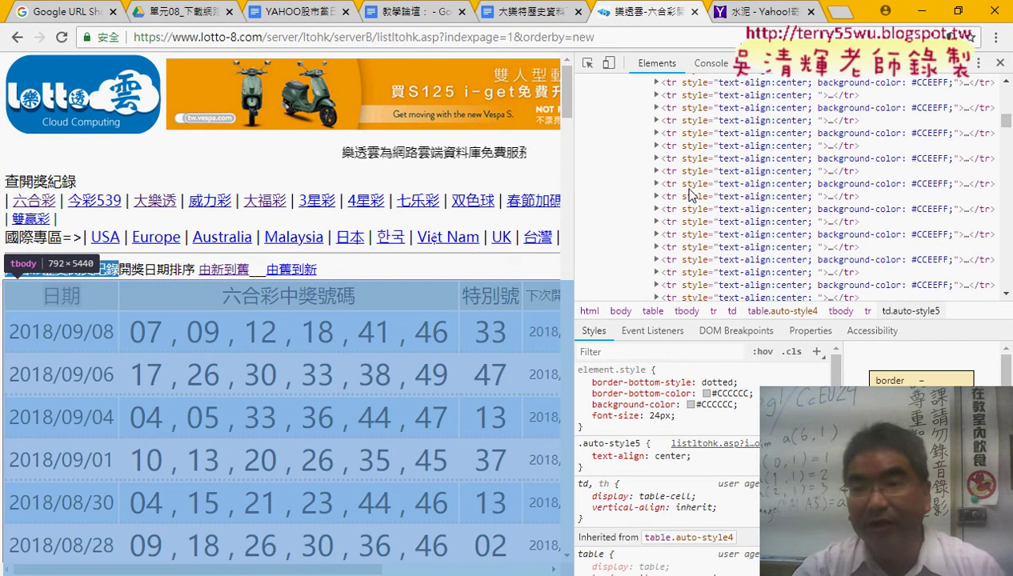
scroll(688, 196, "up", 5)
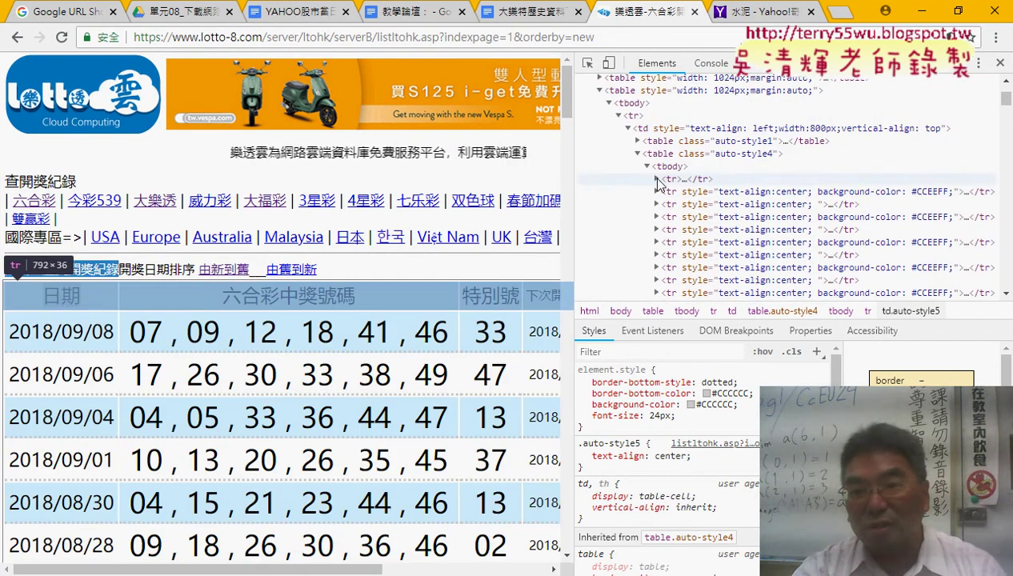
left_click(656, 179)
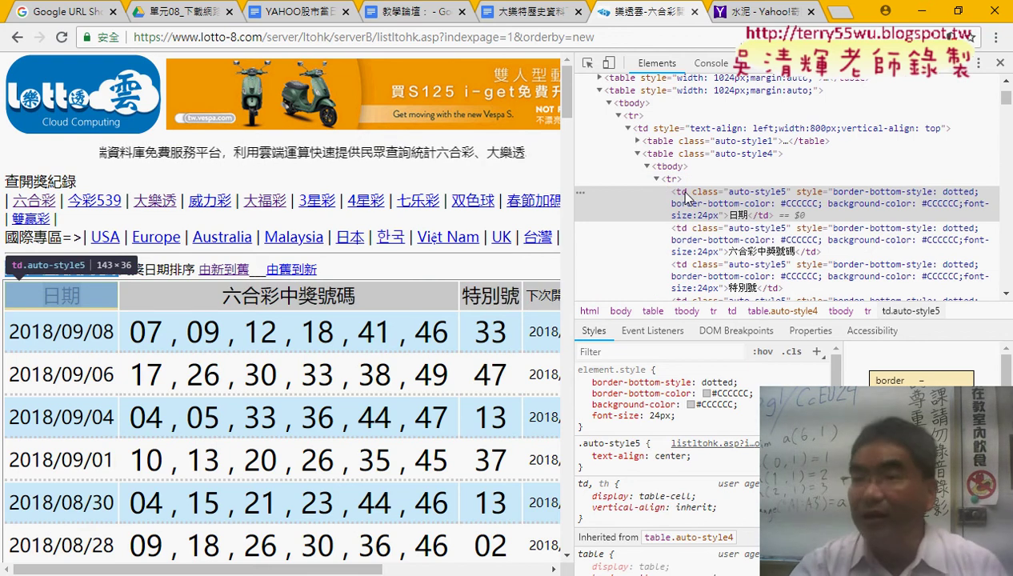
key("alt+Tab")
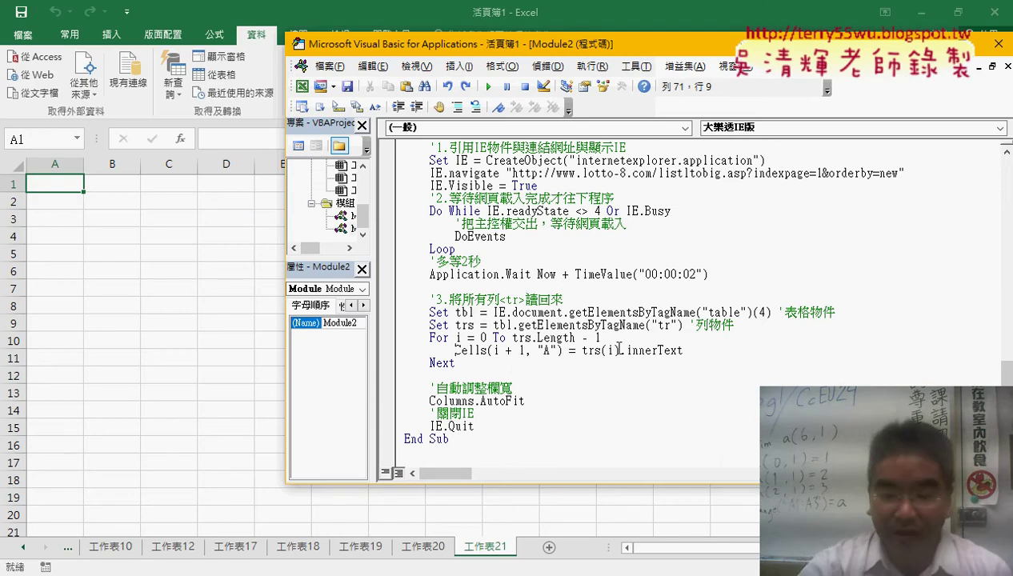
Comment out the Cells line with an apostrophe and add a blank line before Next
left_click(454, 351)
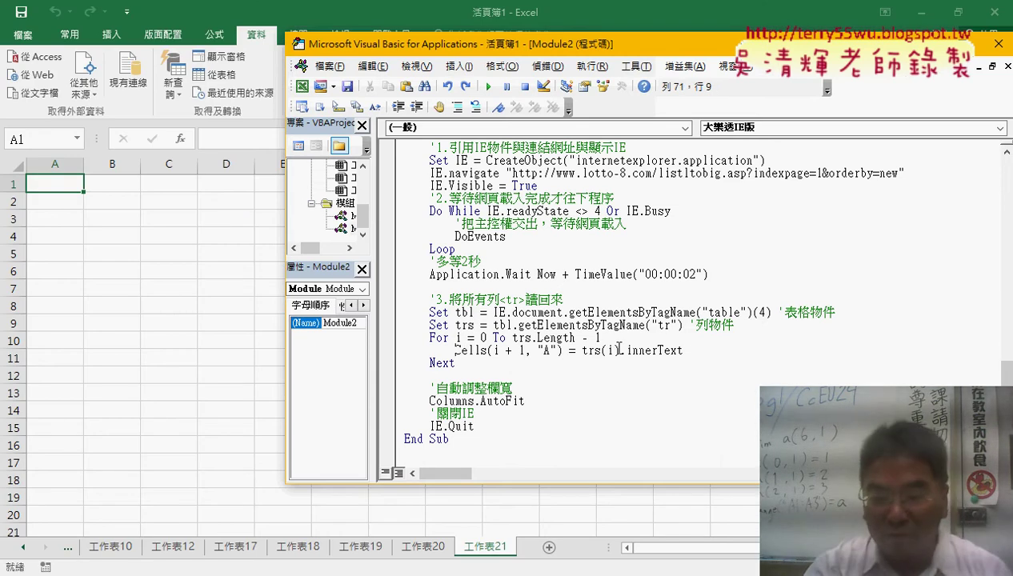
type("'")
key("End")
key("Return")
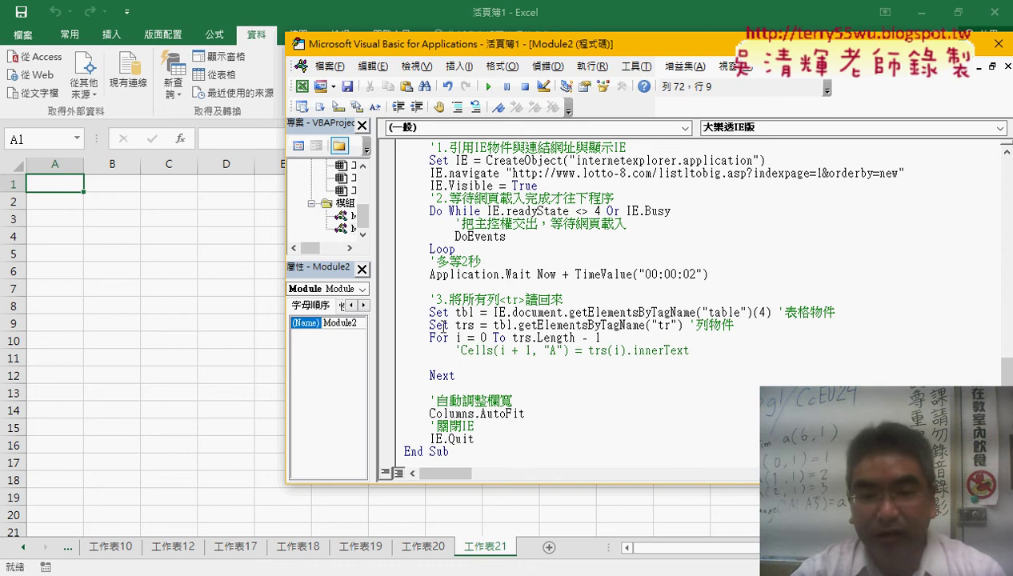
Duplicate the Set trs line below as Set tds, replacing tbl with trs
left_click_drag(428, 326, 729, 326)
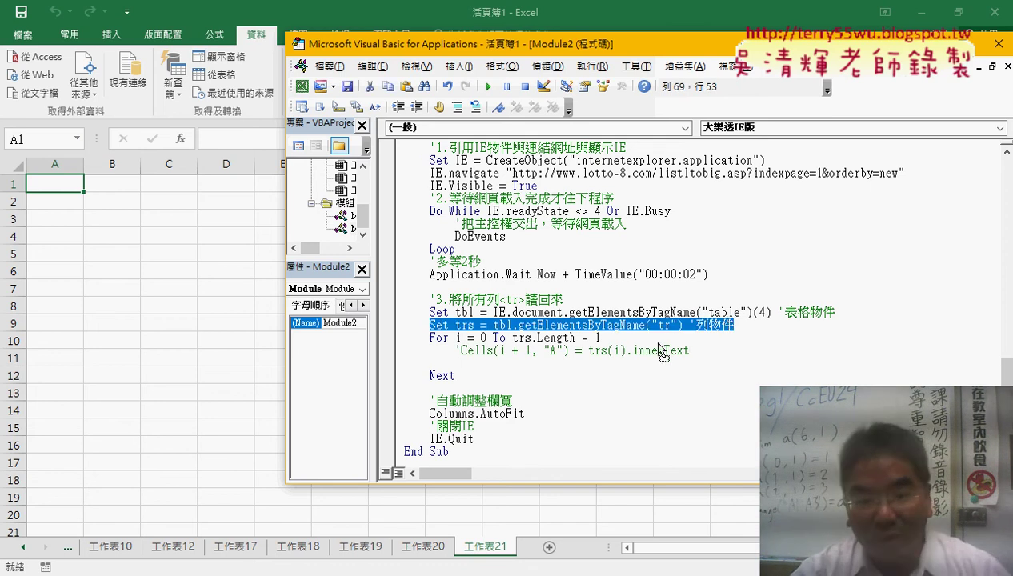
left_click_drag(661, 369, 661, 369)
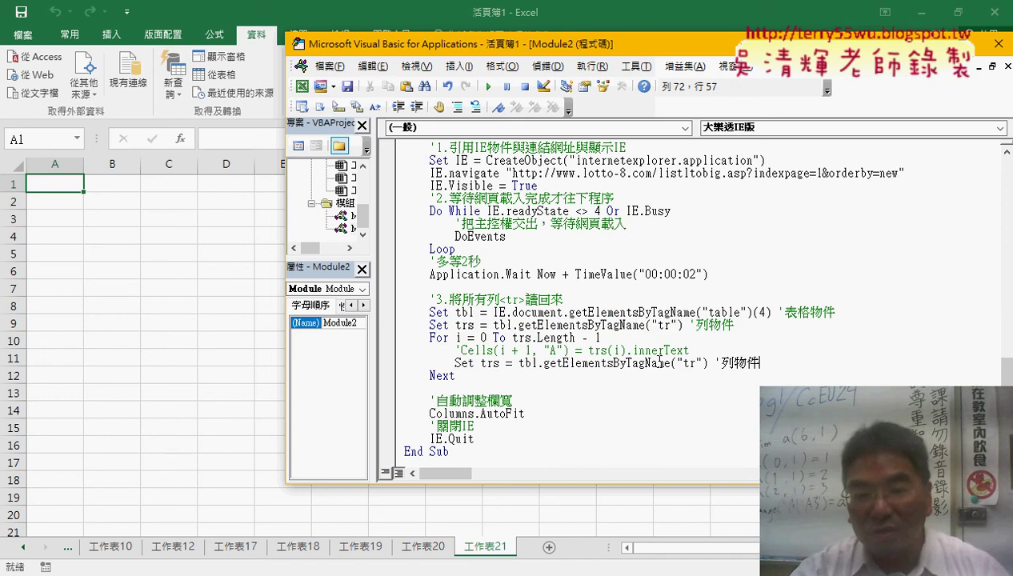
left_click(489, 364)
key("BackSpace")
type("d")
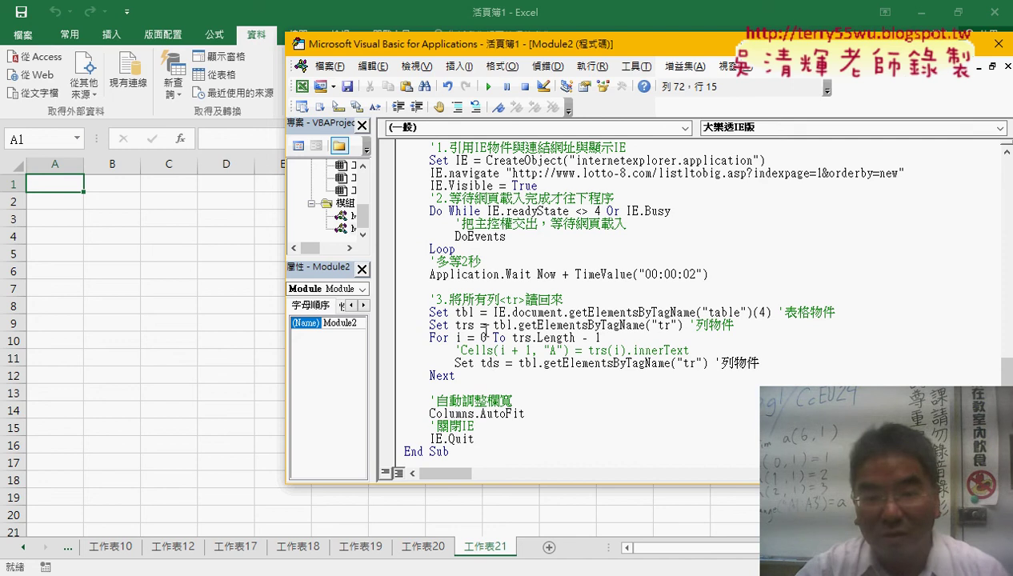
double_click(460, 326)
key("ctrl+c")
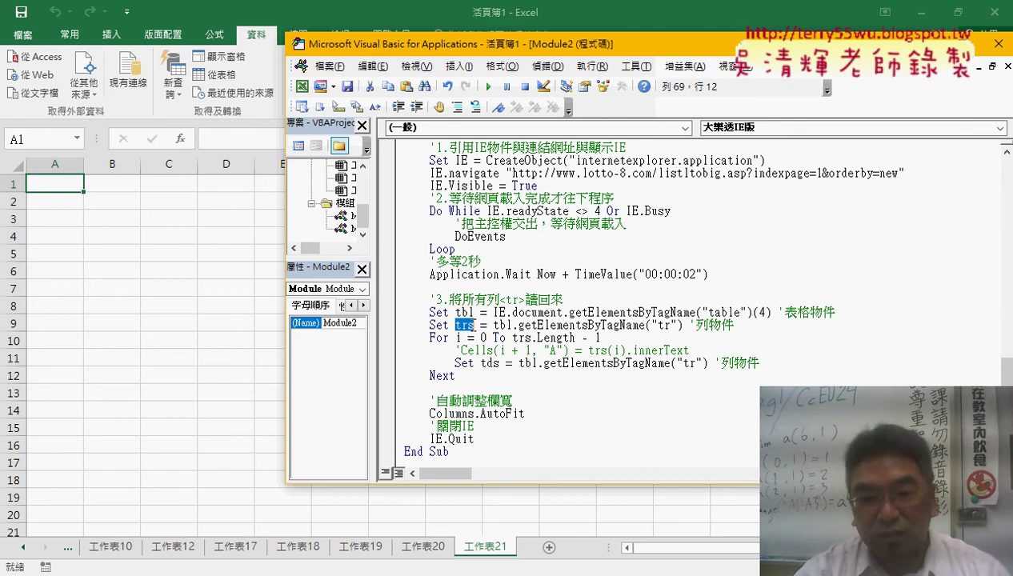
right_click(474, 326)
key("Escape")
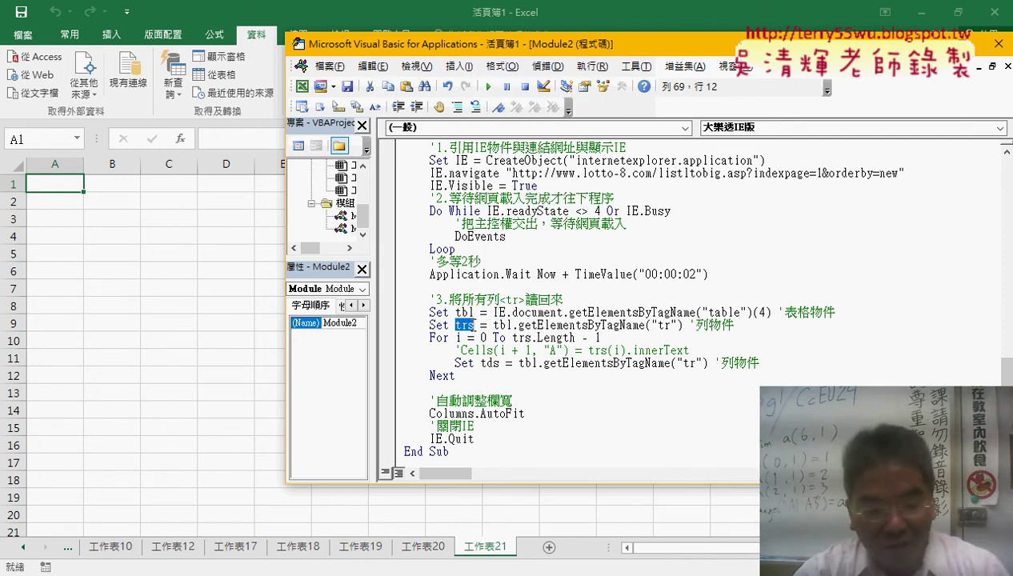
double_click(526, 363)
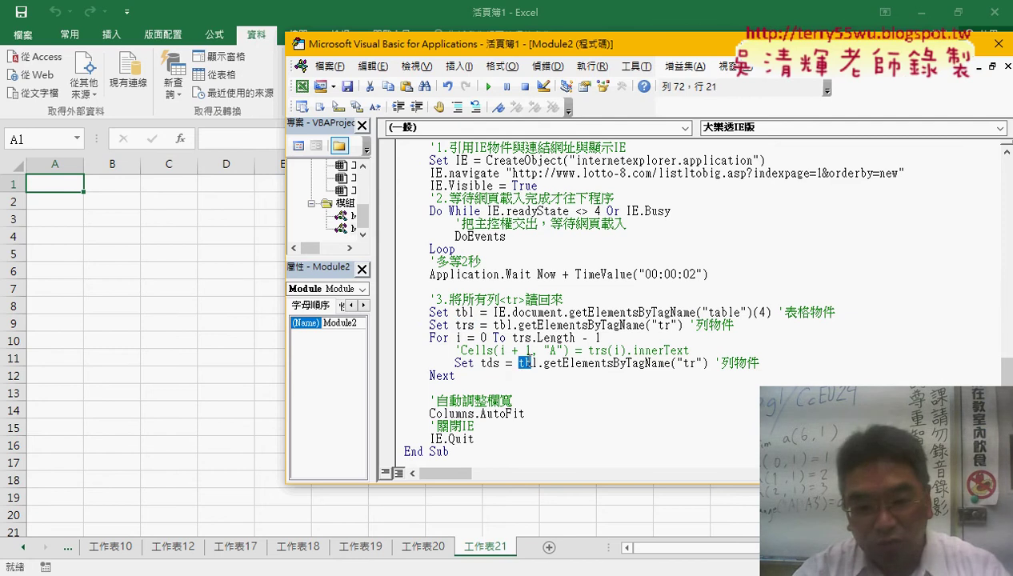
key("ctrl+v")
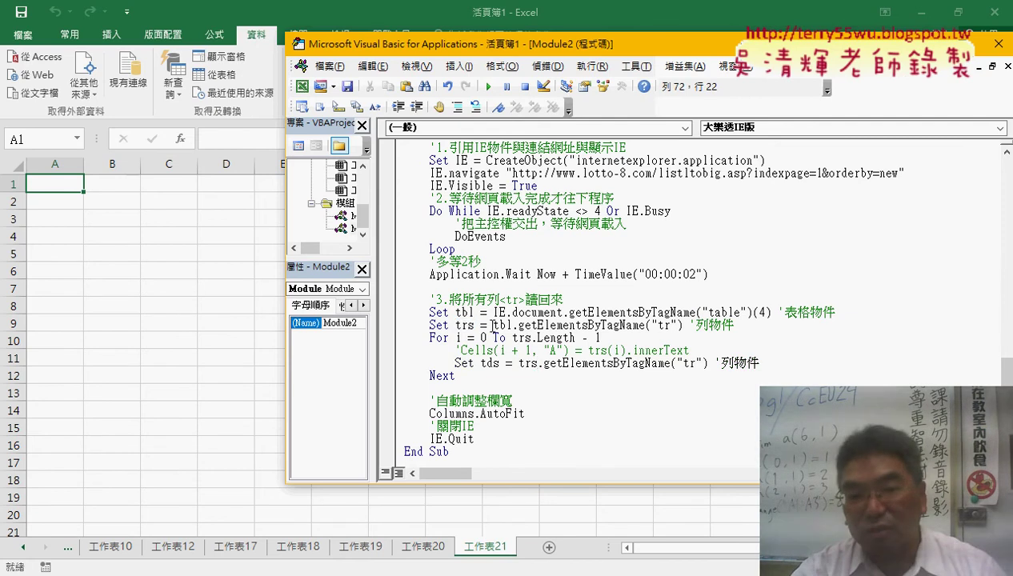
Change the tag to "td" and the comment to 儲存格物件, then start a new line
left_click_drag(696, 363, 690, 363)
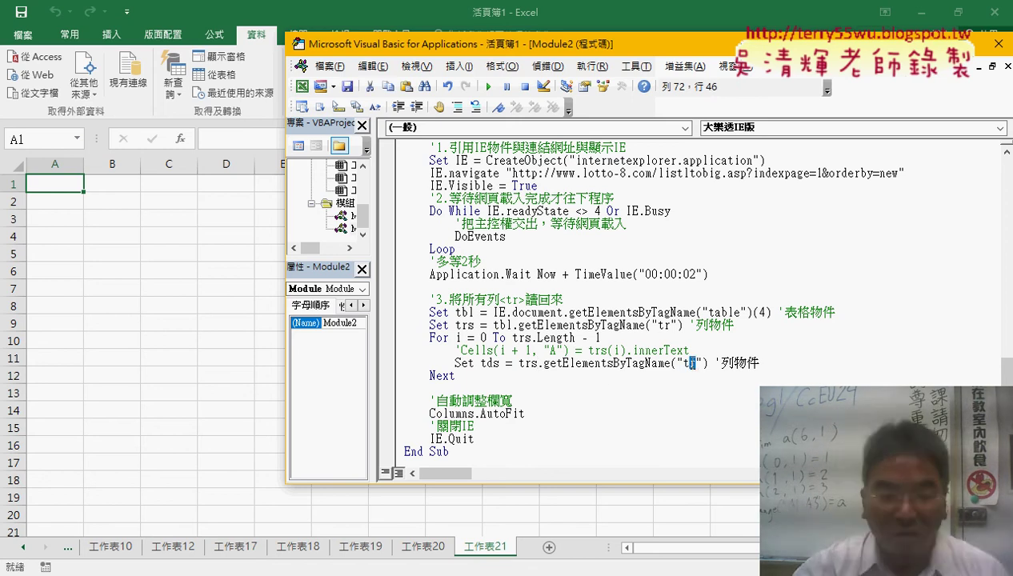
type("d")
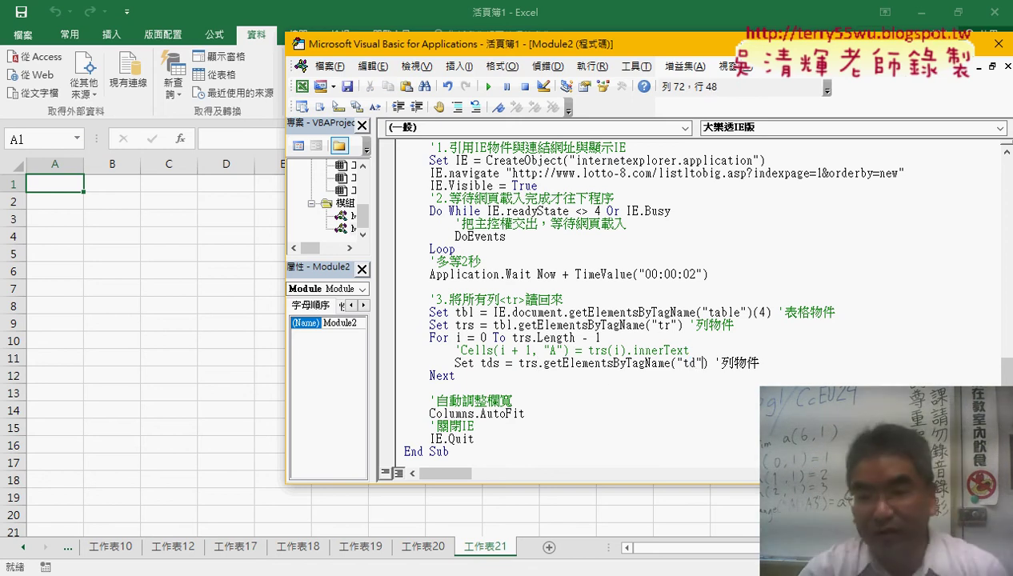
key("Right")
key("Right")
key("Right")
key("Delete")
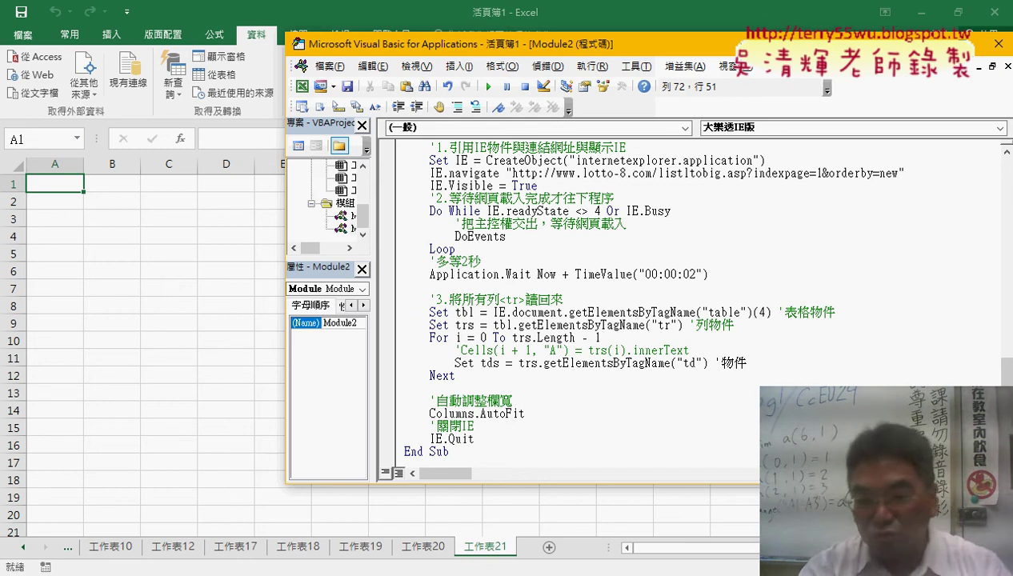
type("ㄔㄨ")
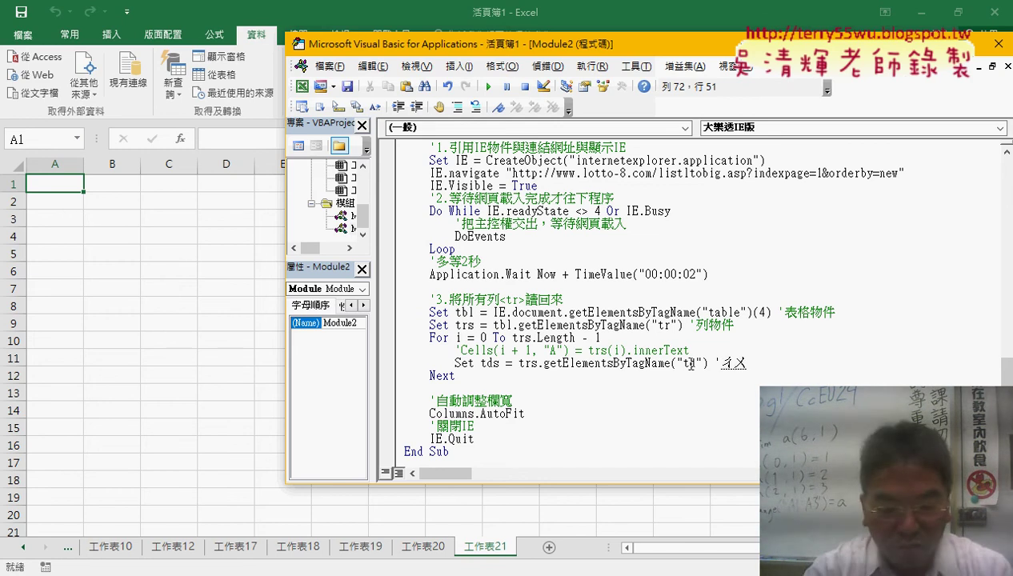
key("BackSpace")
key("BackSpace")
type("儲存格物件")
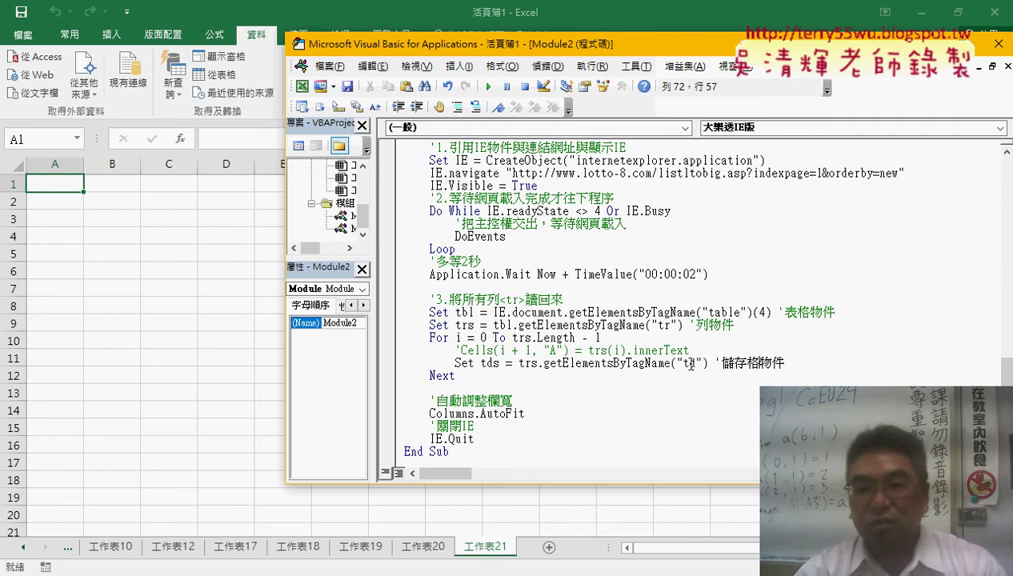
left_click(789, 363)
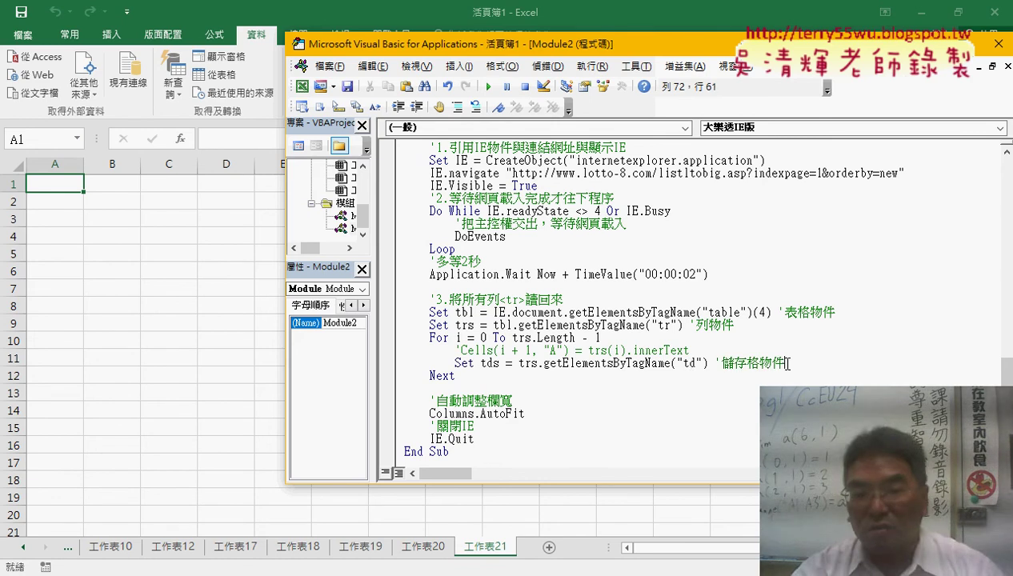
key("Return")
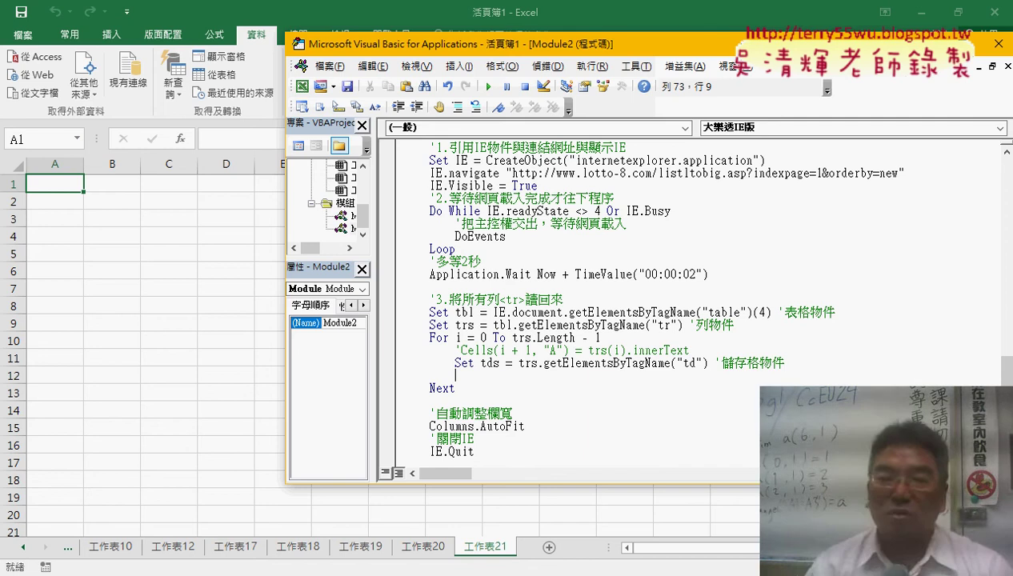
Write the inner loop header For j = 0 To tds.Length - 1, reusing .Length - 1
type("ㄈ")
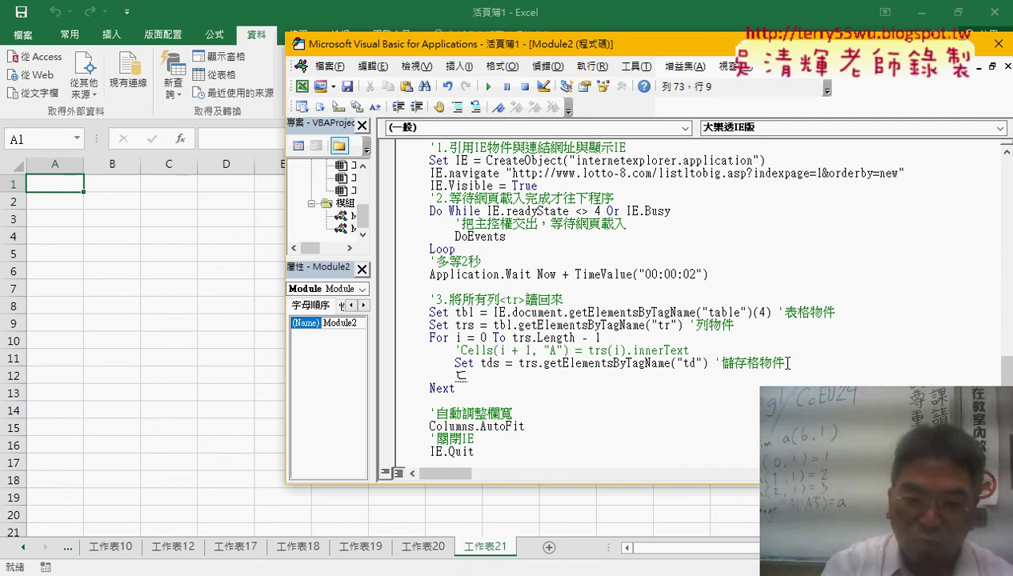
key("Escape")
type("fo")
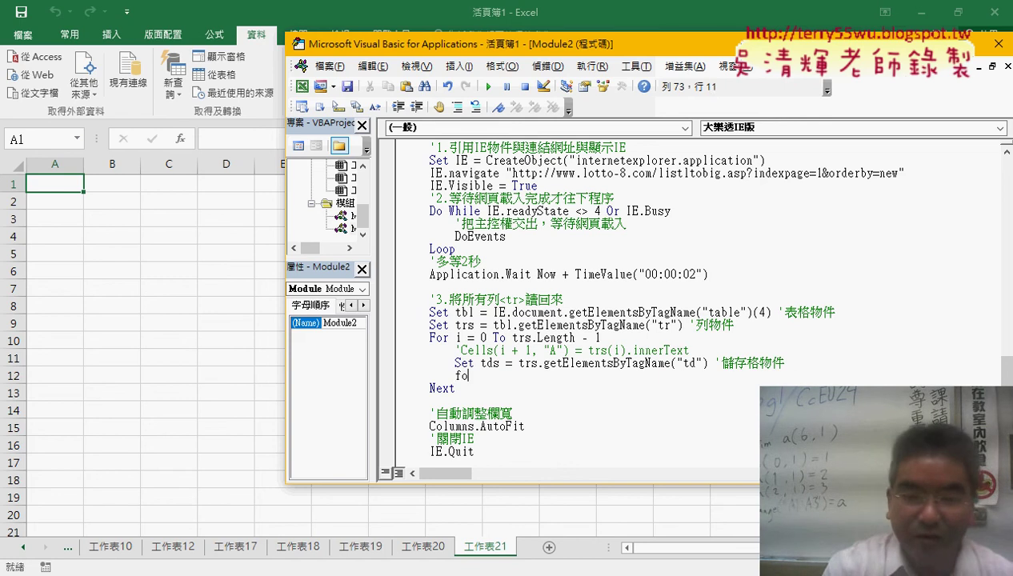
type("r j=")
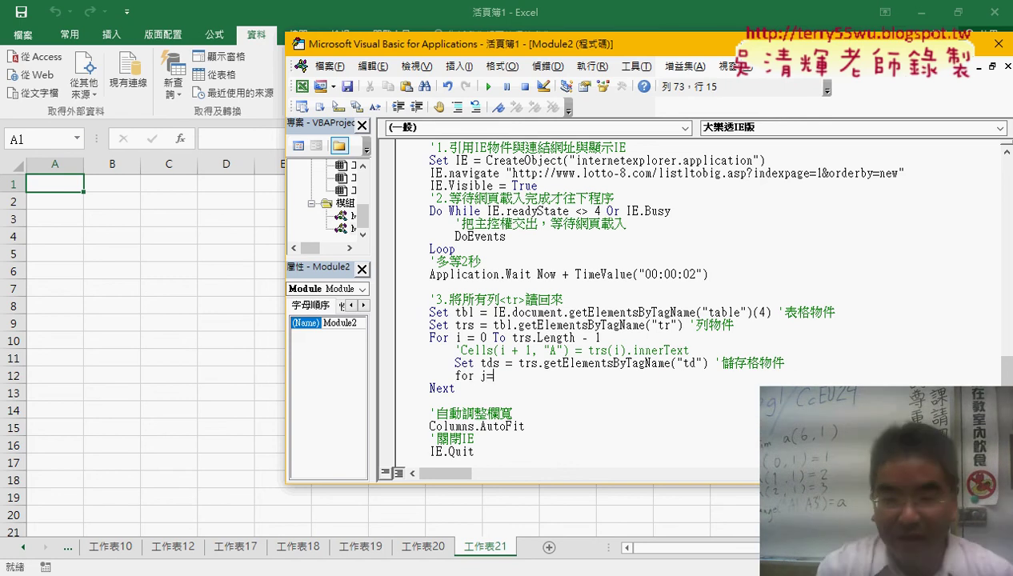
type("0 to ")
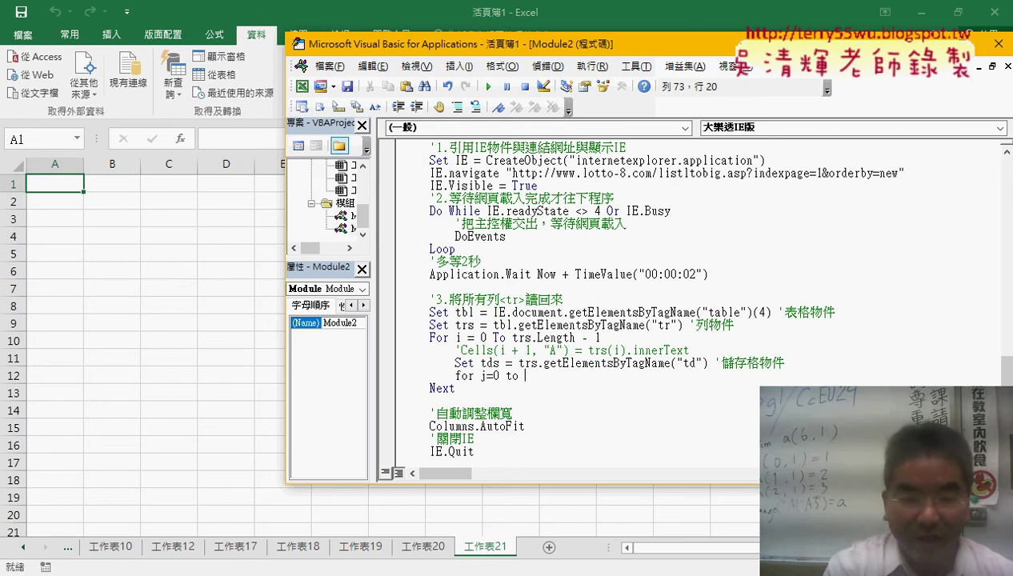
type("tds")
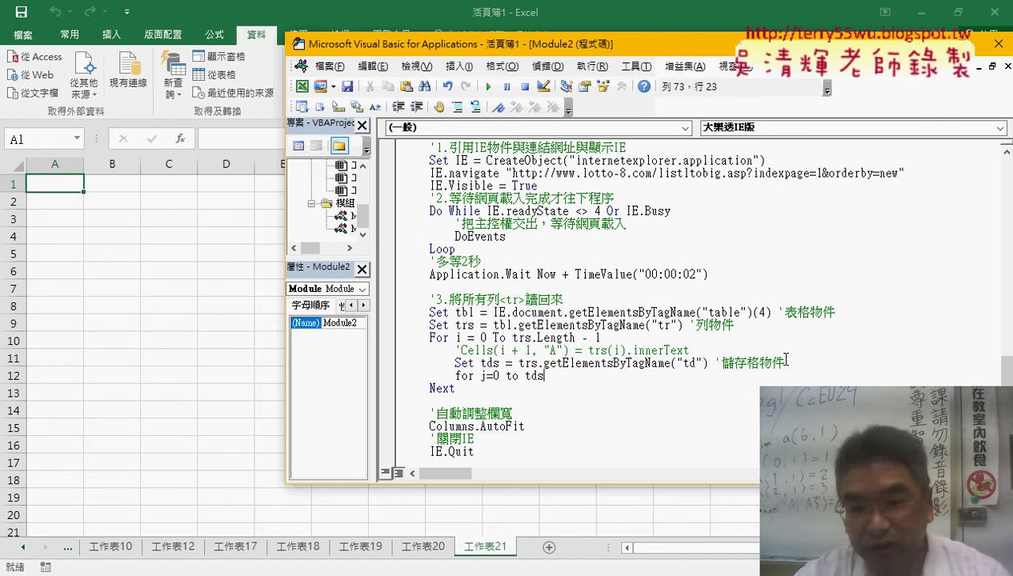
left_click_drag(531, 338, 600, 338)
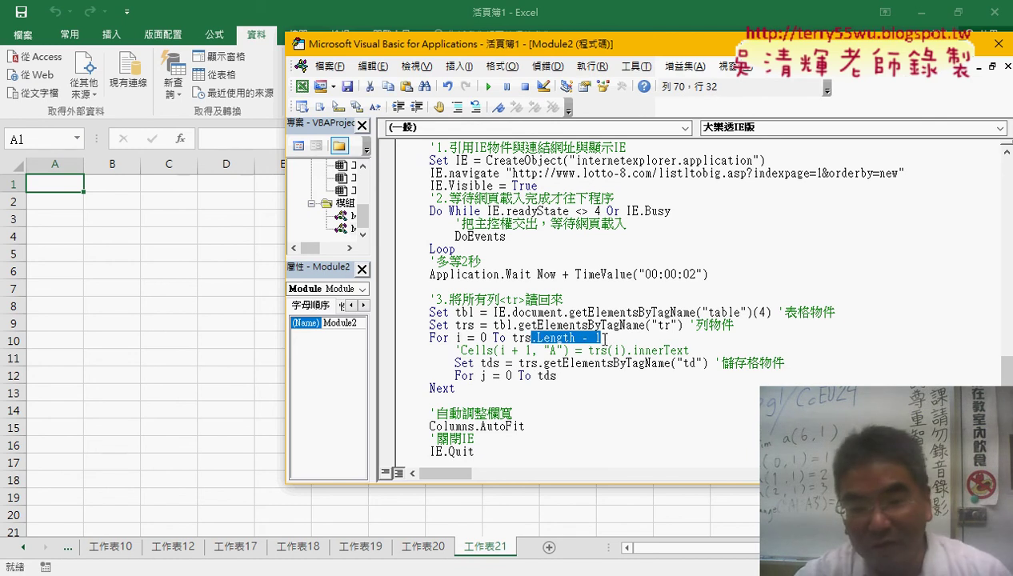
key("ctrl+c")
left_click(577, 382)
key("ctrl+v")
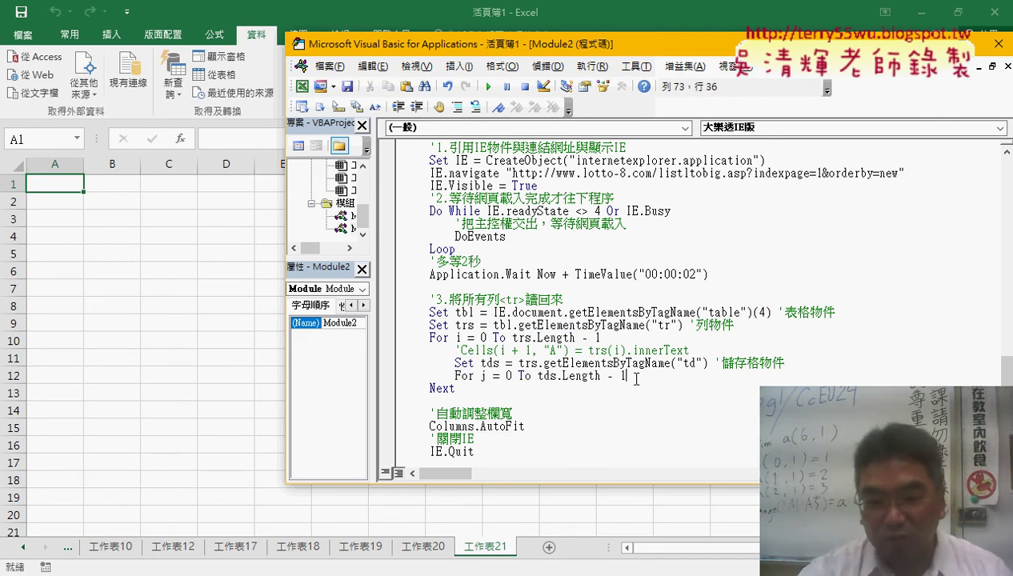
Close the inner loop with Next and begin a cells( line inside it
key("Return")
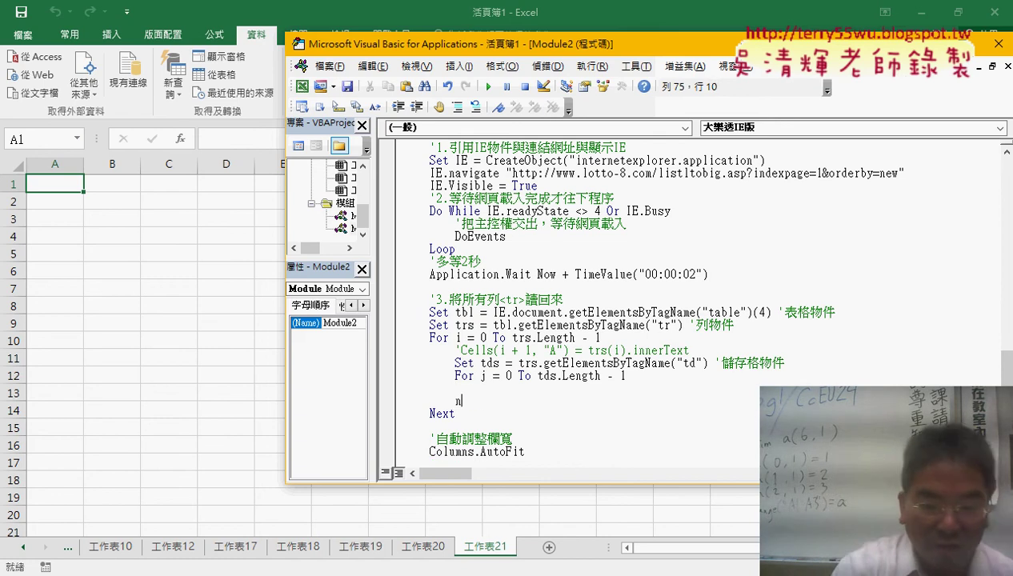
type("next")
key("Up")
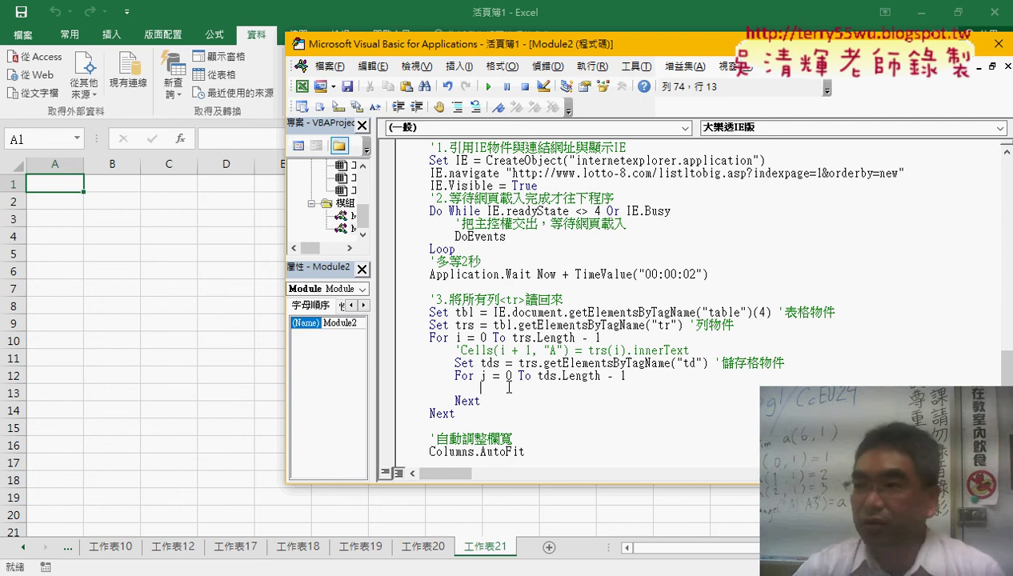
type("c")
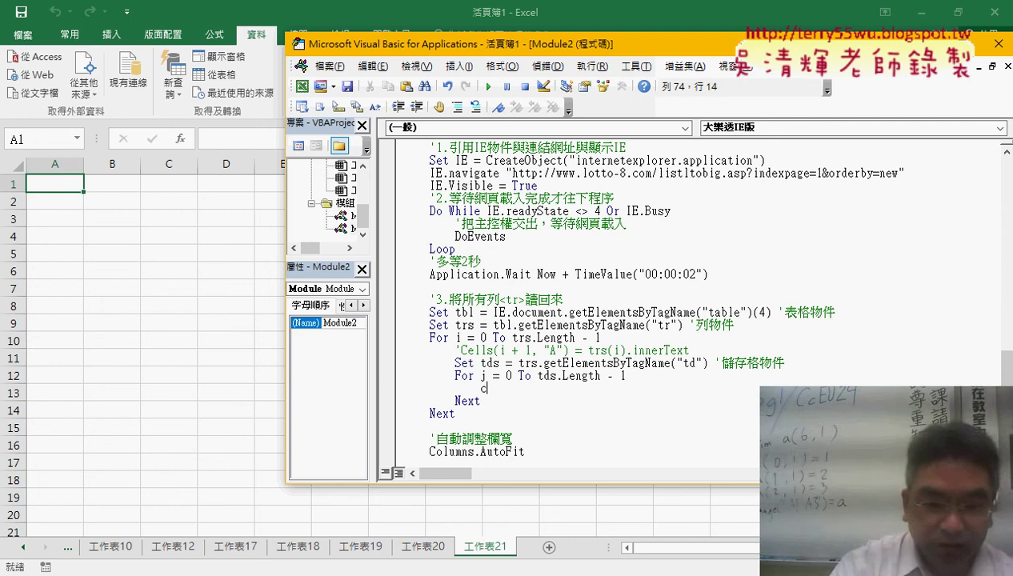
type("ell")
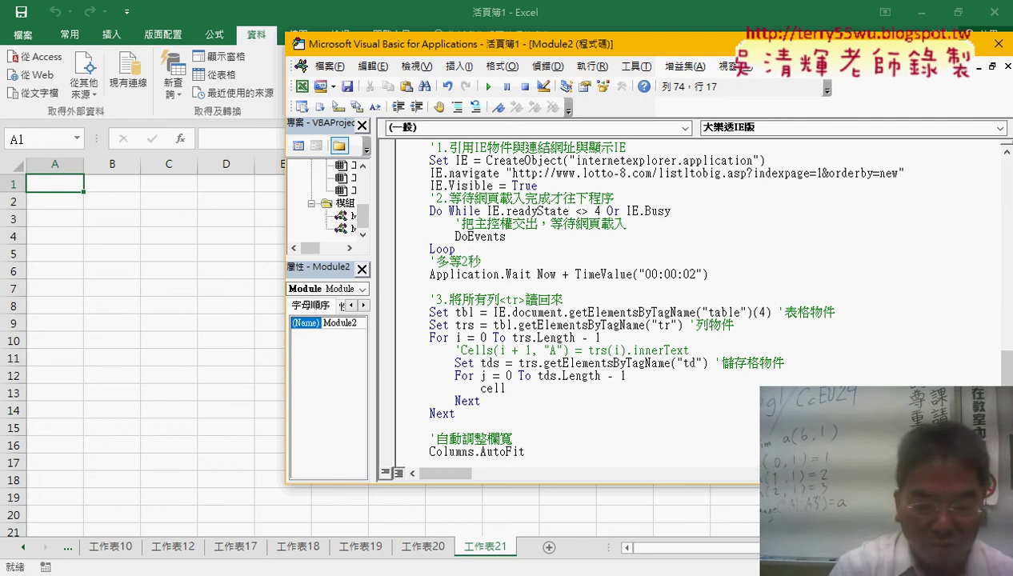
type("s(")
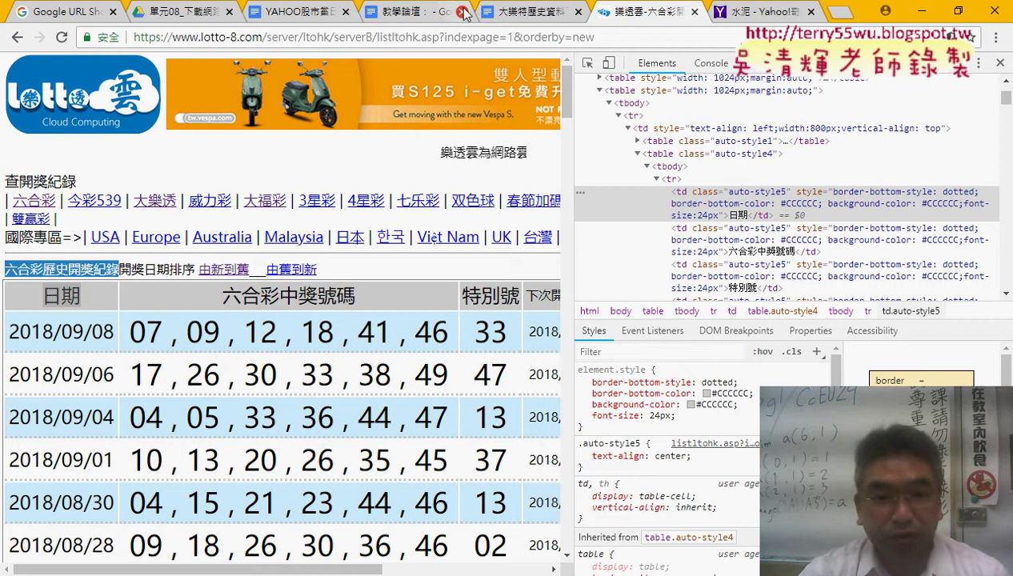
Check the i + 1 row argument in the 大樂特歷史資料下載程式碼 reference's Cells line
left_click(512, 12)
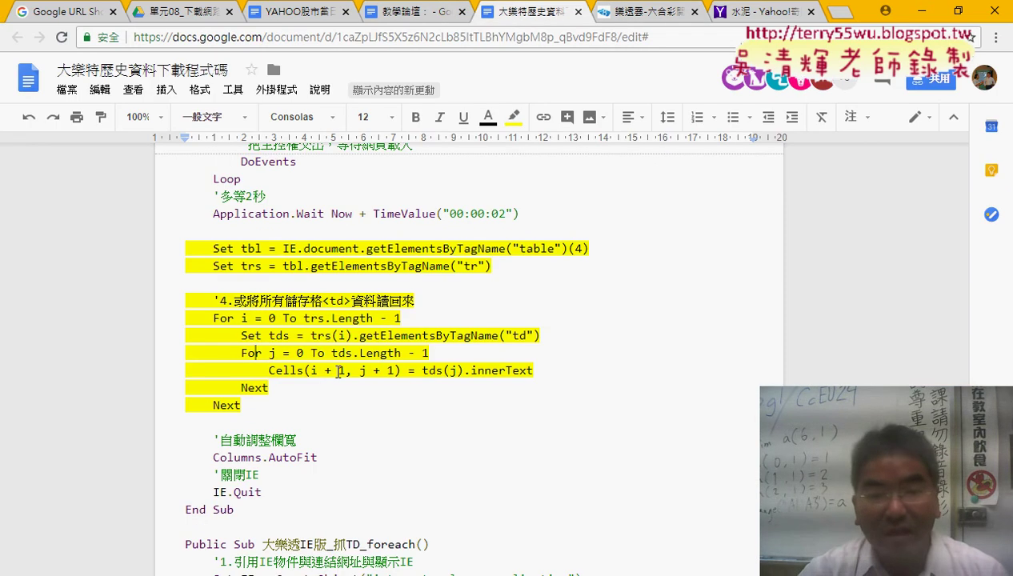
left_click_drag(346, 371, 312, 371)
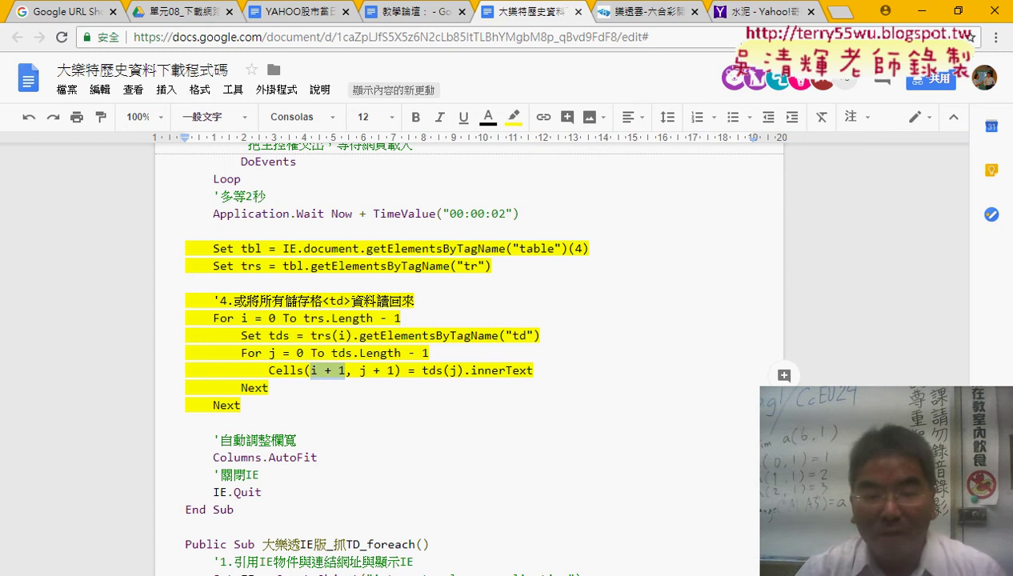
left_click(439, 517)
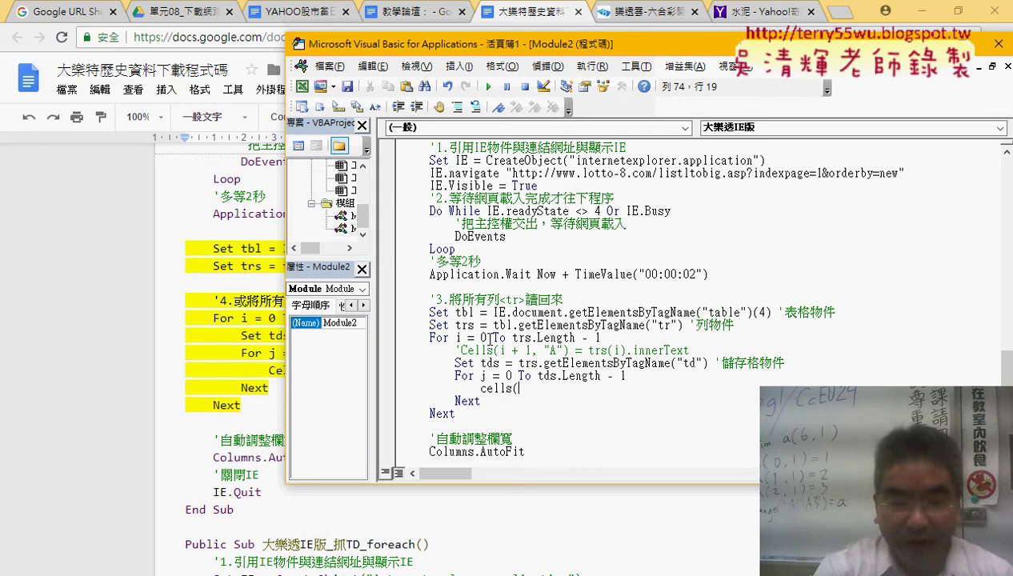
Build the line Cells(i + 1, j + 1) = tds(i).innerText by reusing trs(i).innerText from the comment
type("i+")
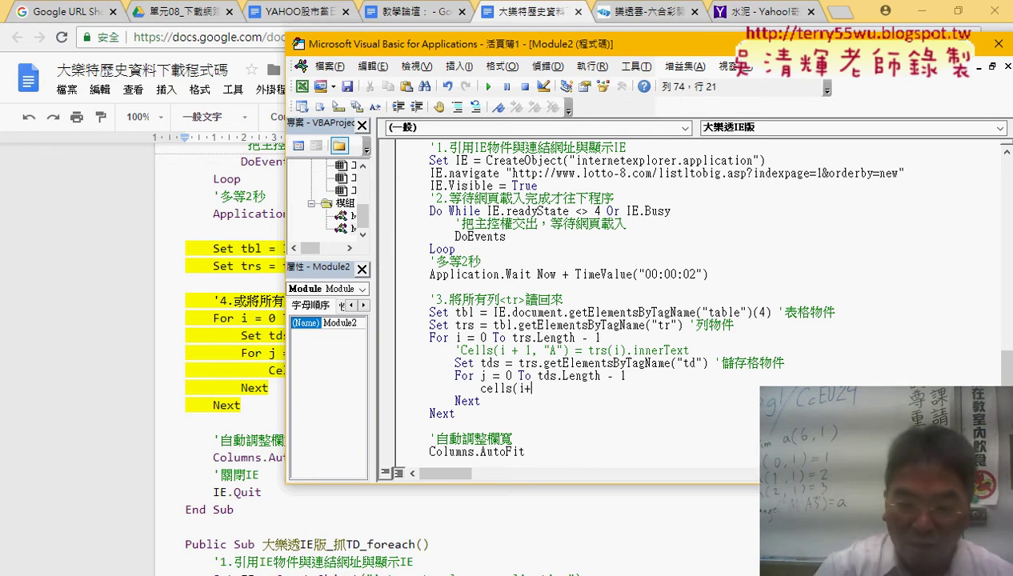
type("1")
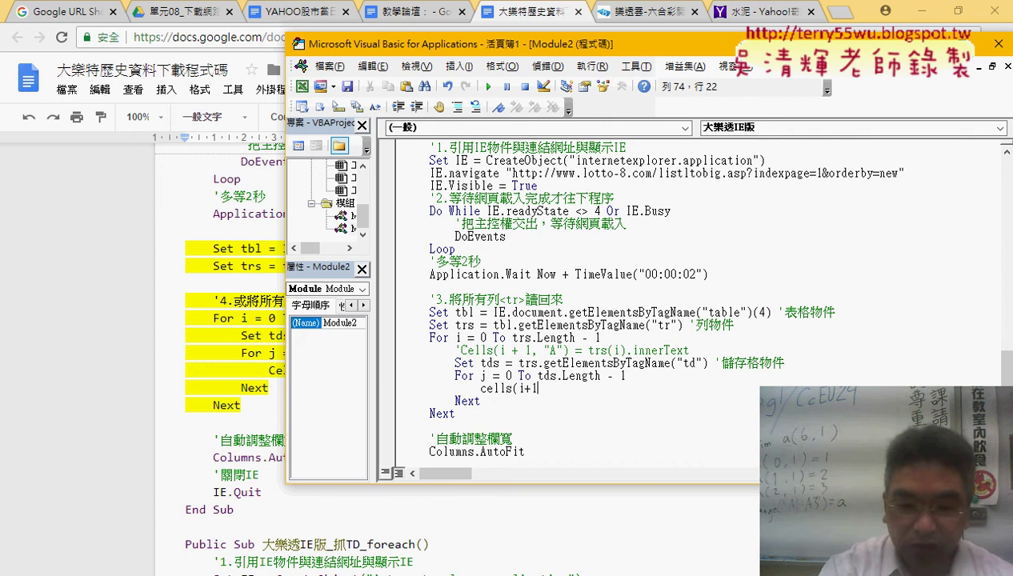
type(",j")
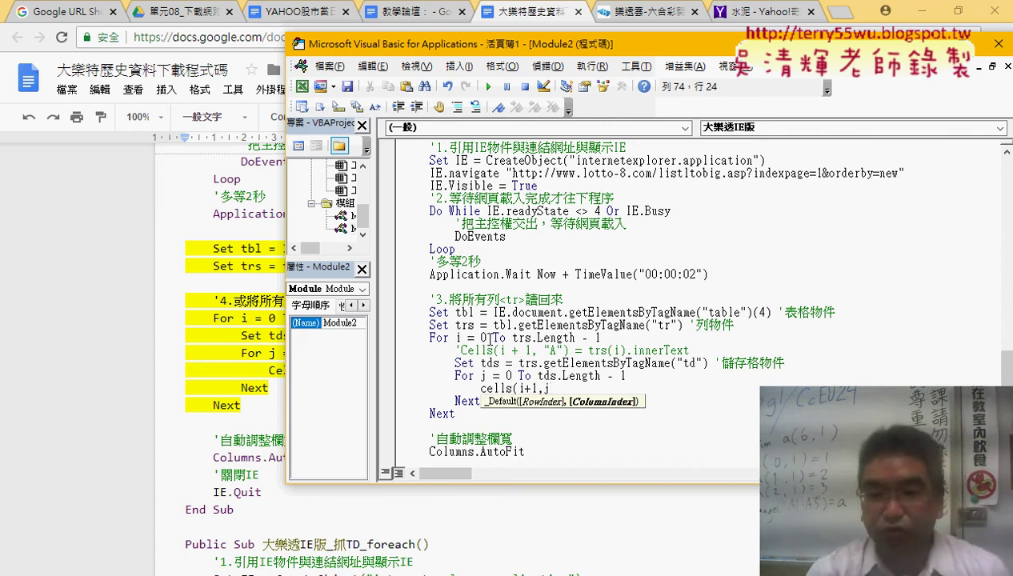
type("+1")
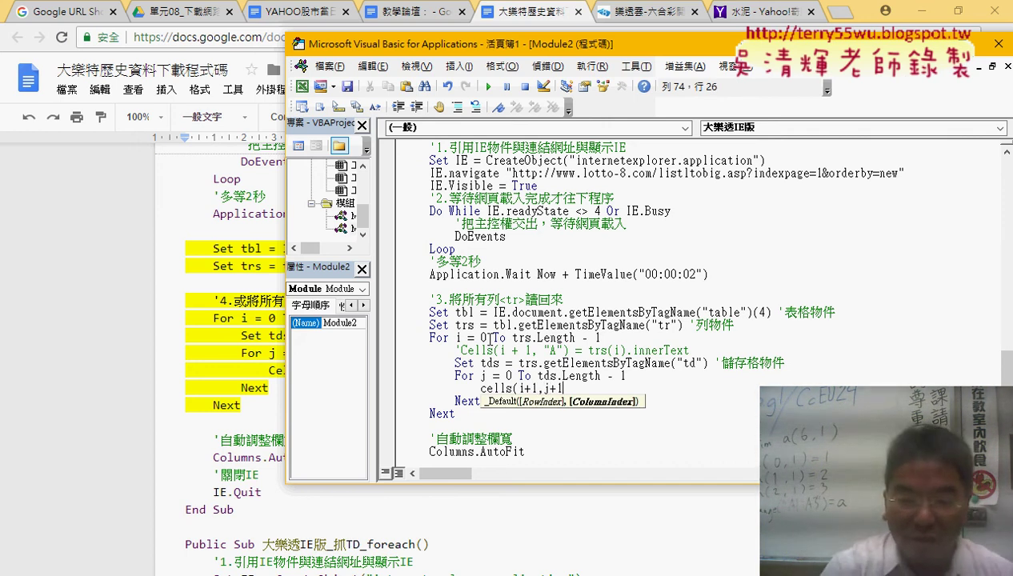
type(")=")
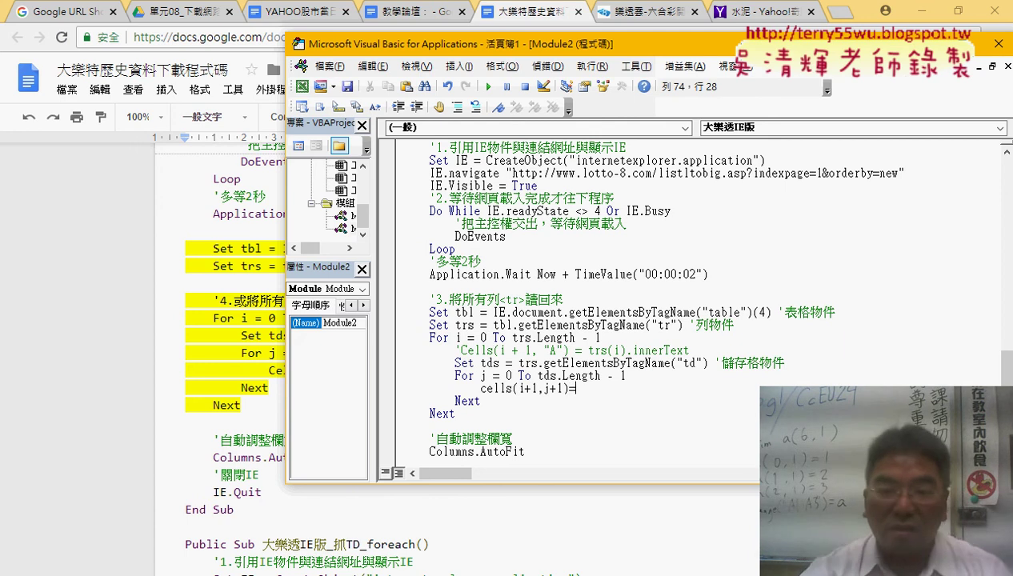
left_click(704, 351)
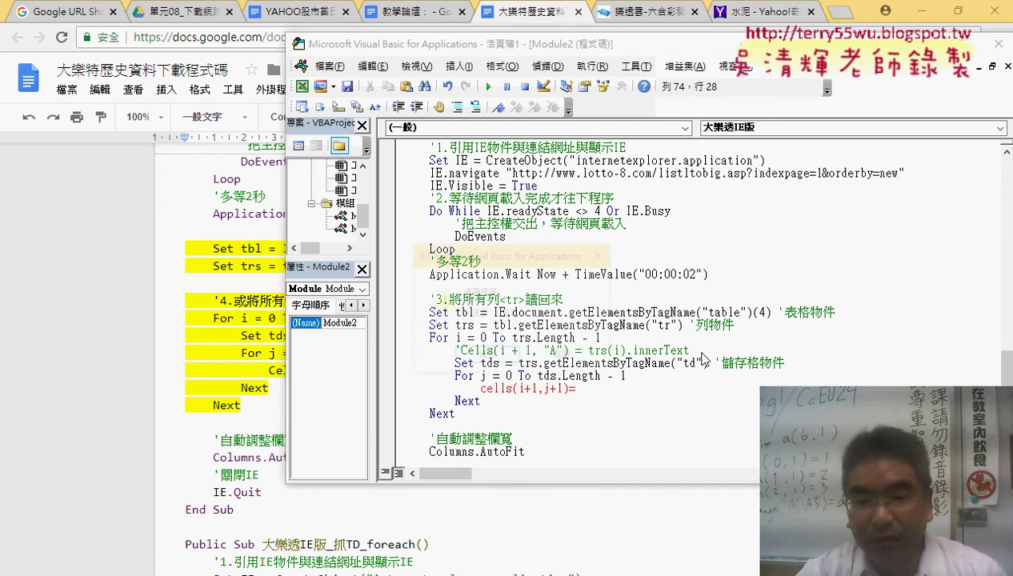
key("Return")
left_click_drag(690, 351, 588, 350)
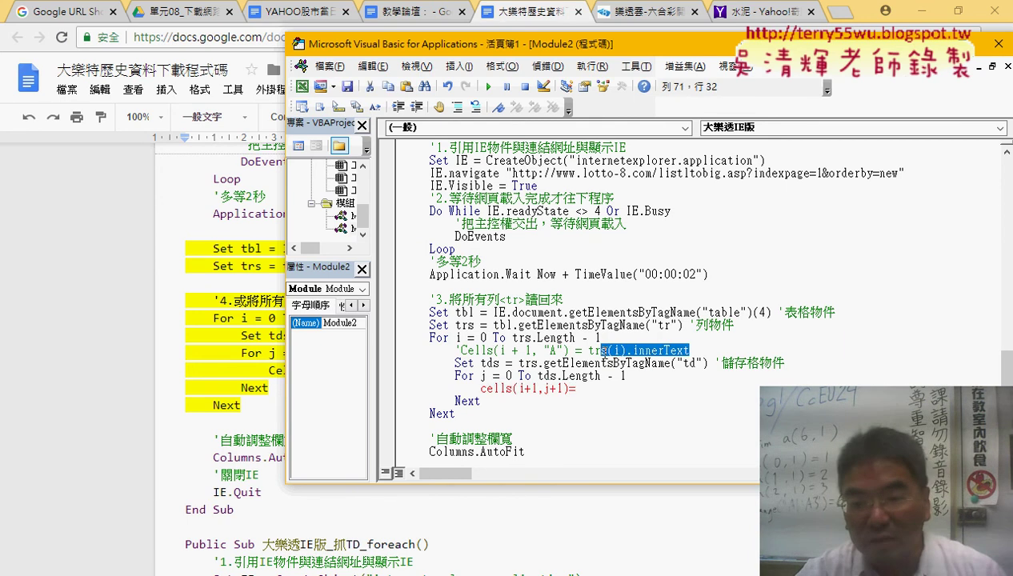
key("ctrl+c")
left_click(606, 392)
key("ctrl+v")
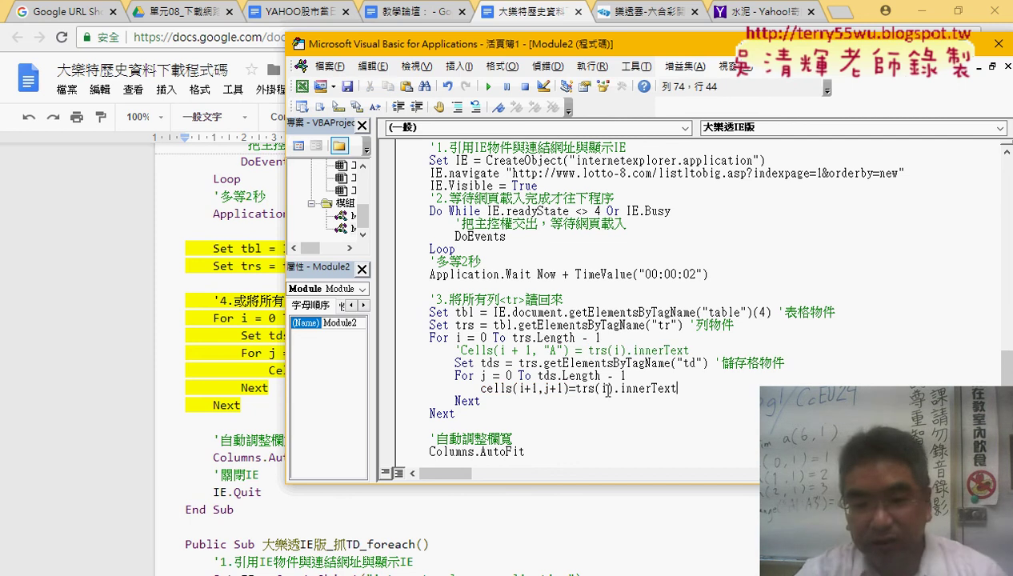
left_click(586, 389)
type("d")
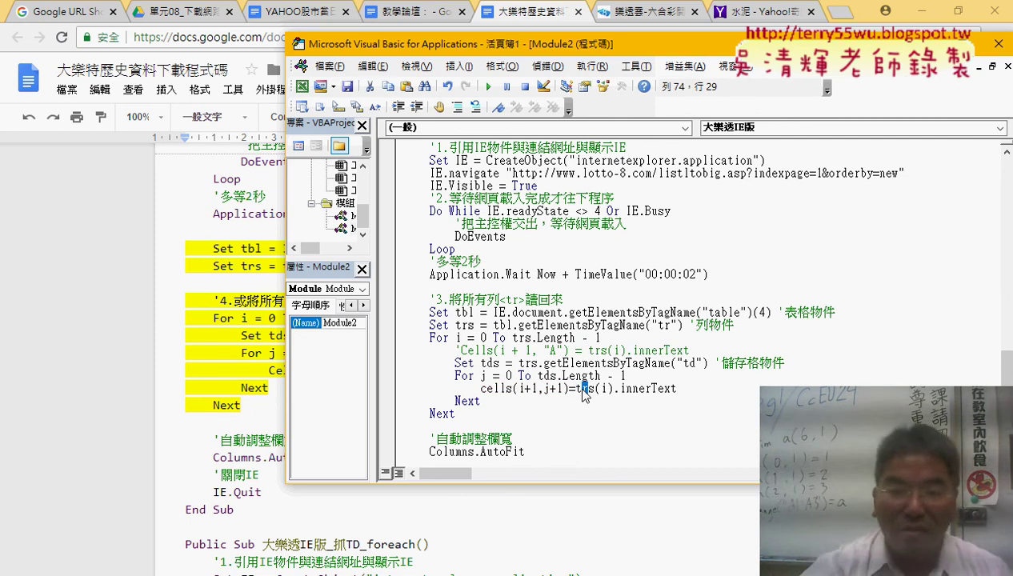
left_click(405, 425)
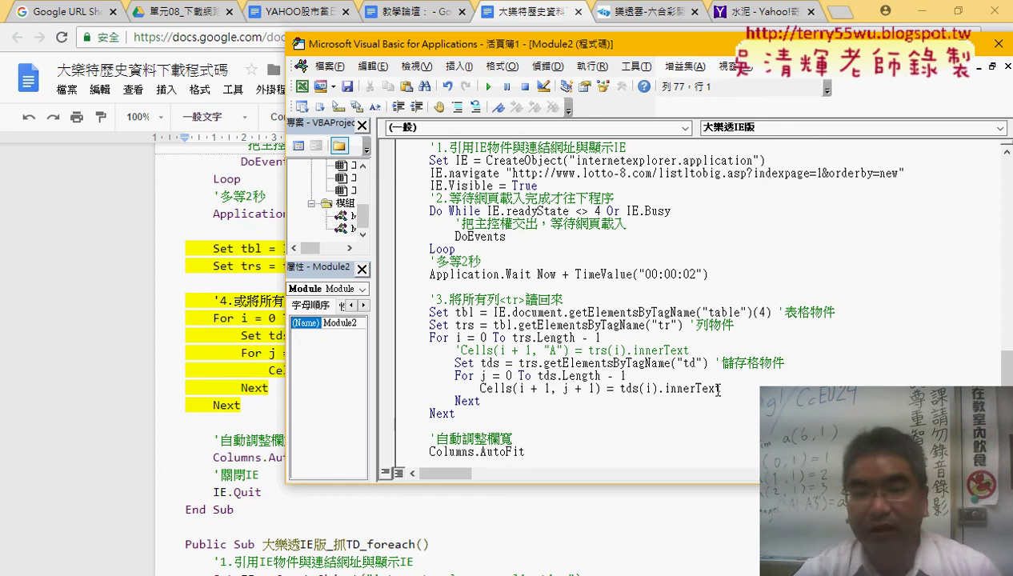
left_click_drag(721, 389, 481, 389)
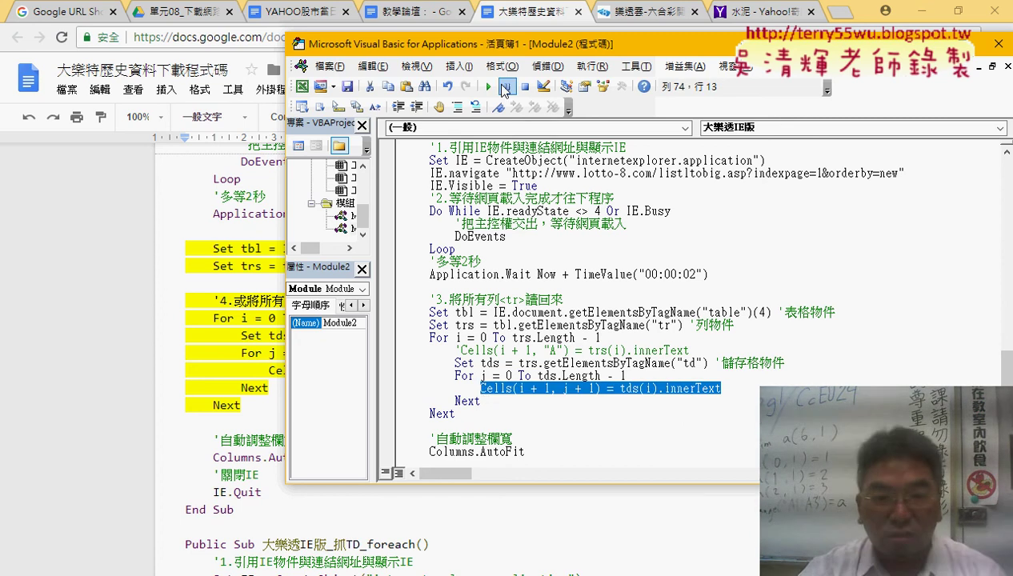
Move the editor beside the reference document and retype the index inside tds(...)
left_click_drag(510, 50, 719, 51)
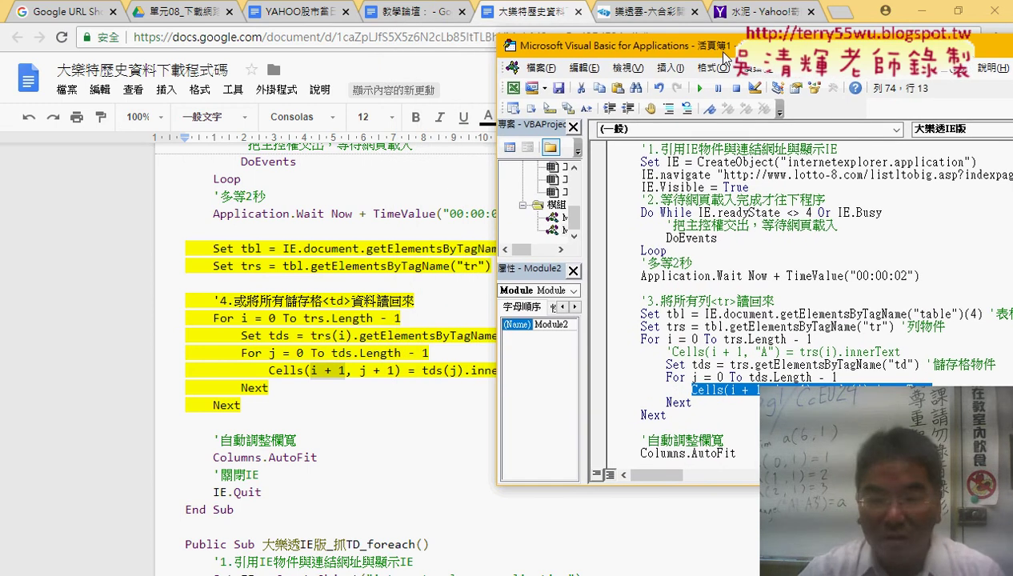
left_click_drag(716, 53, 696, 48)
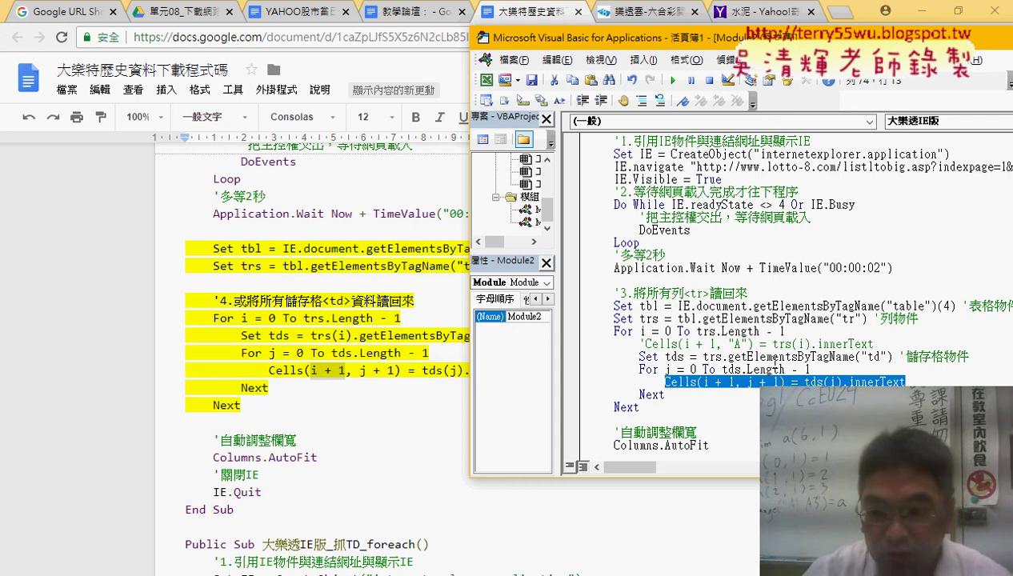
left_click(820, 383)
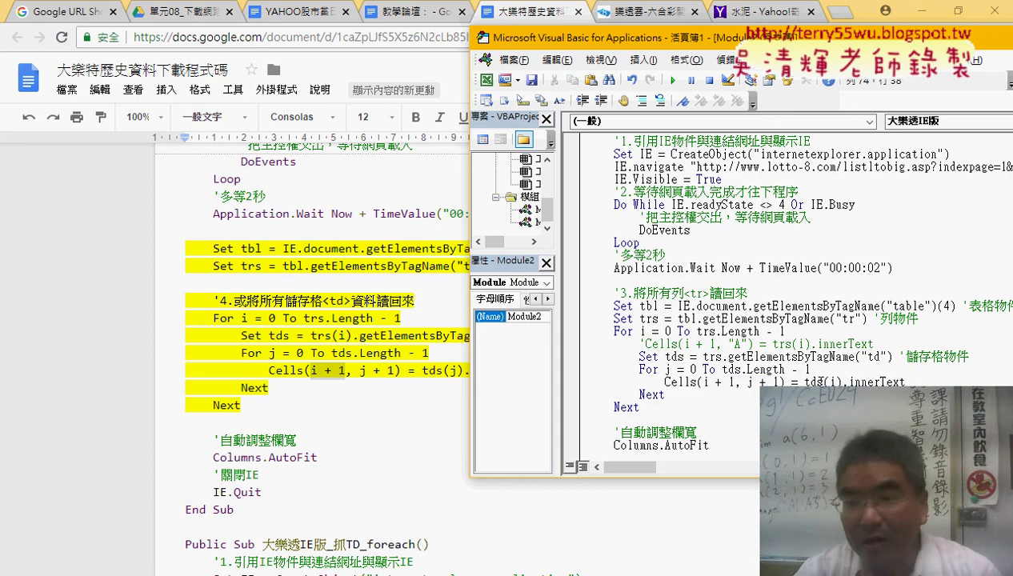
double_click(833, 383)
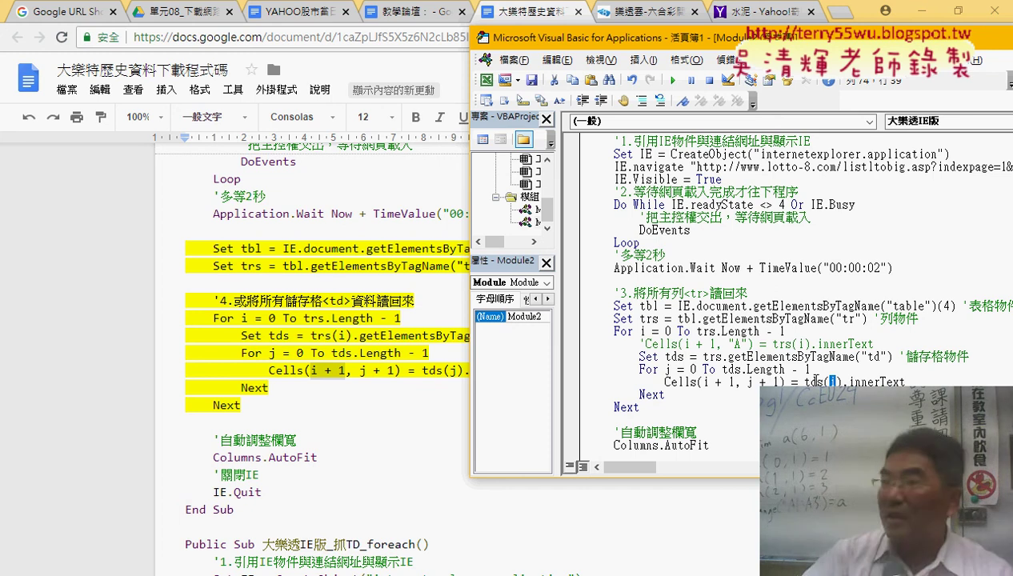
type("i")
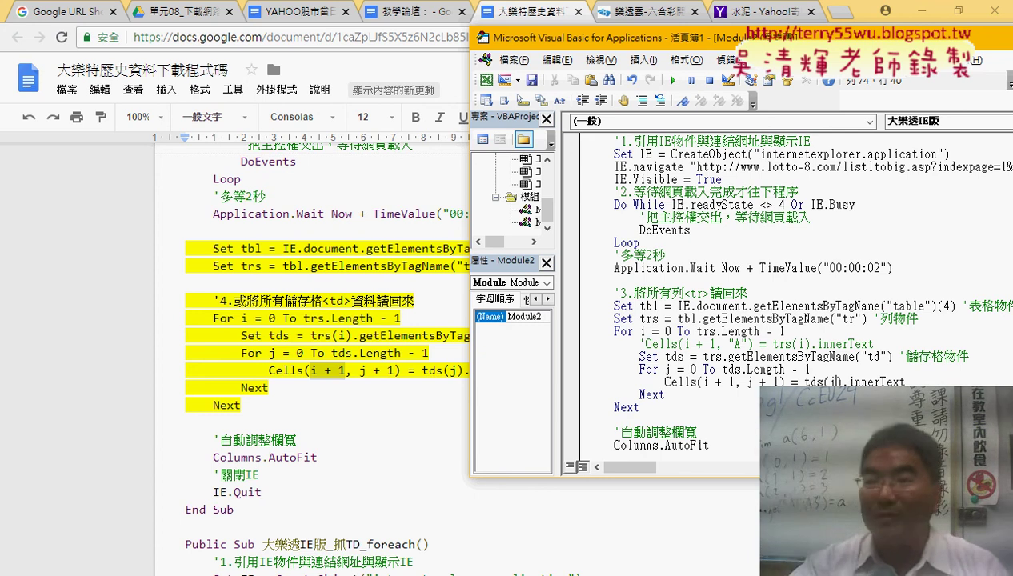
Set a breakpoint on the Cells line, then point out tbl and tds in the code
left_click(572, 383)
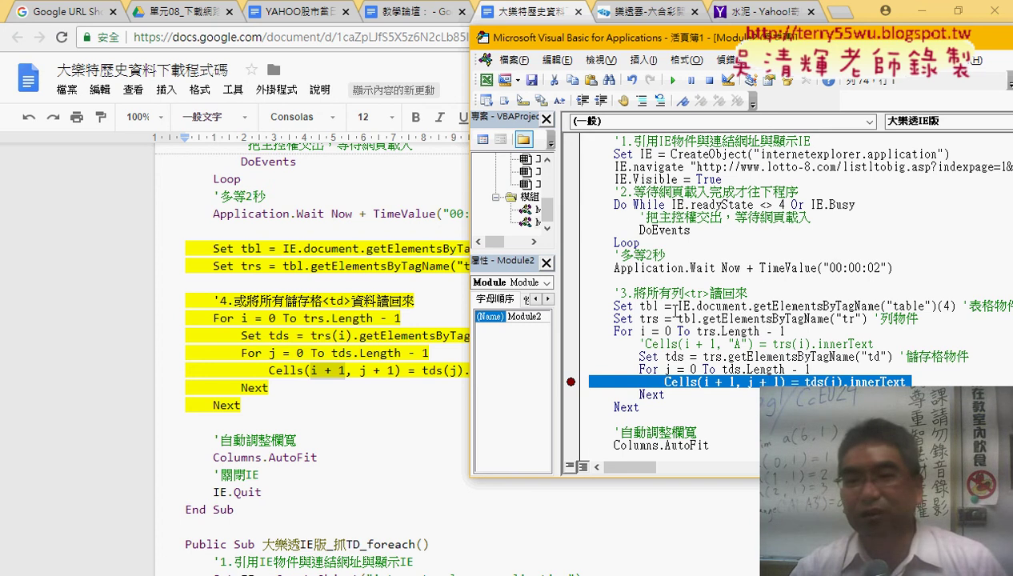
mouse_move(656, 306)
left_mouse_down()
mouse_move(639, 306)
mouse_move(640, 319)
left_mouse_up()
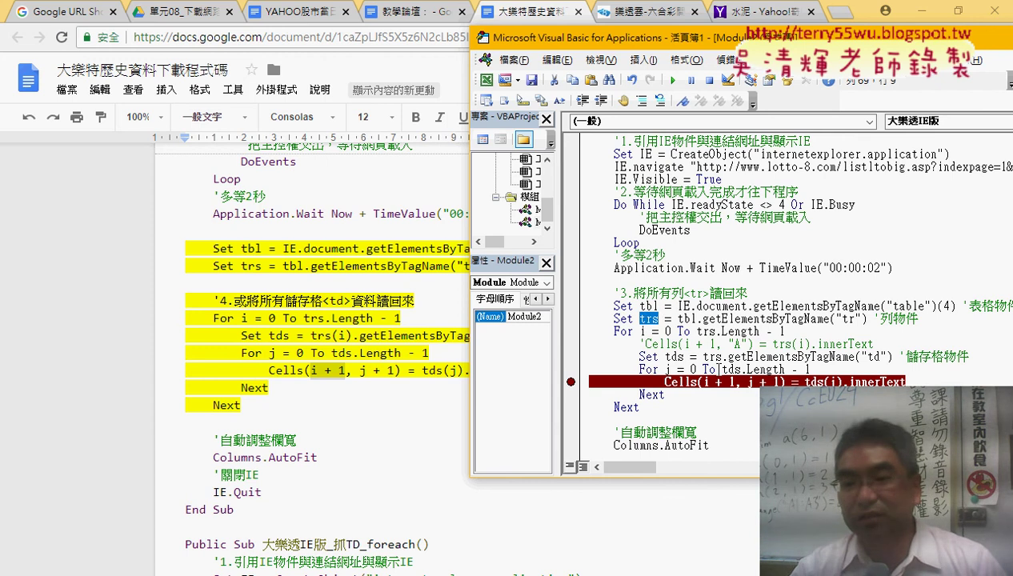
left_click_drag(741, 369, 722, 369)
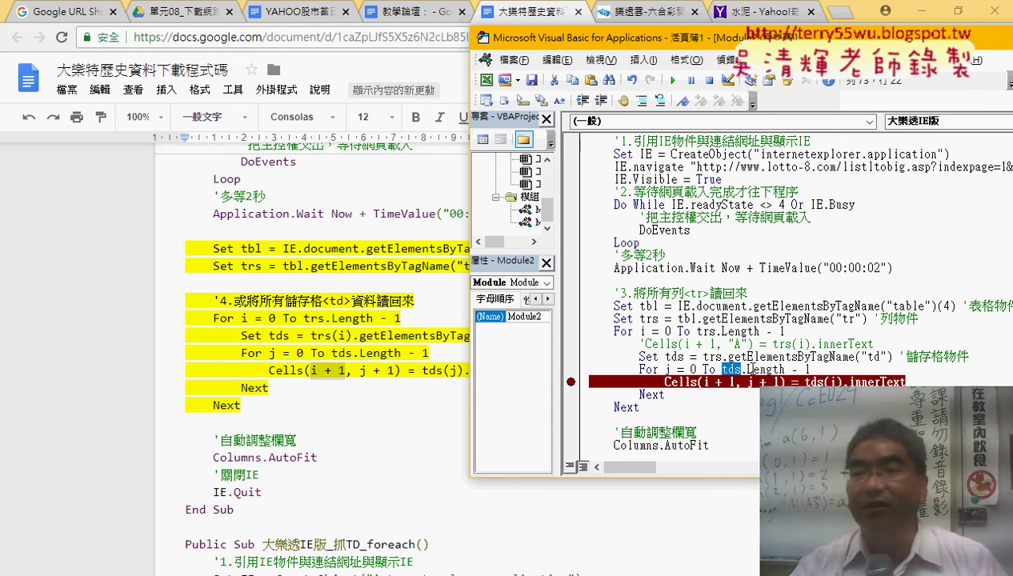
Show the Excel workbook, run the macro, and debug runtime error 438 at the Set tds line
left_click(932, 14)
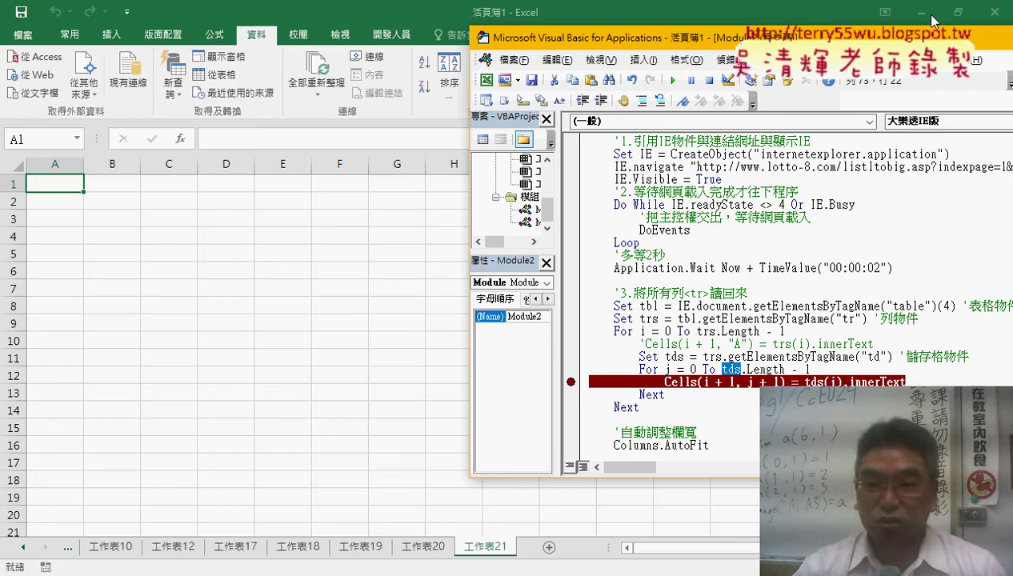
left_click(675, 81)
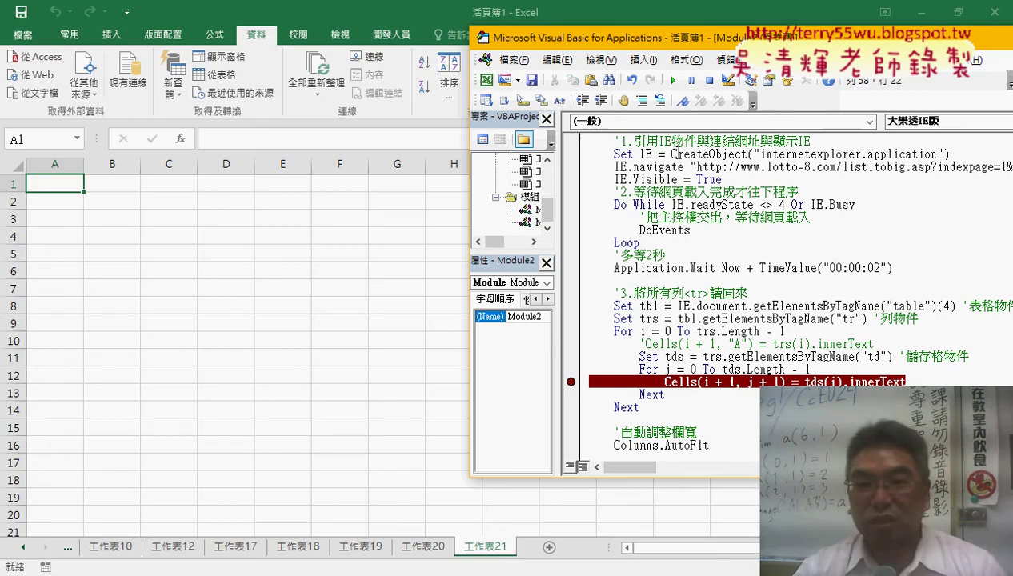
left_click(673, 81)
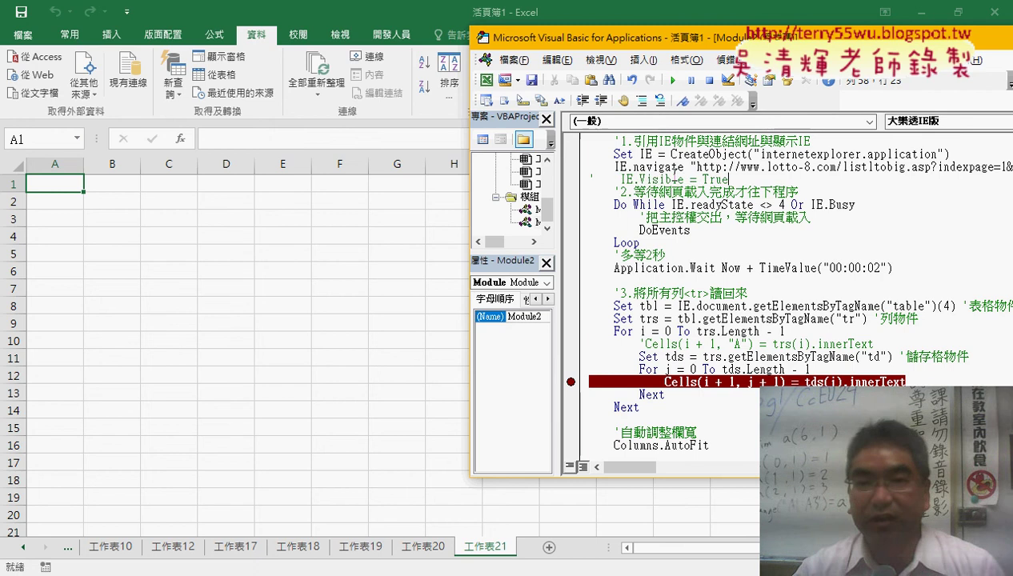
left_click(675, 81)
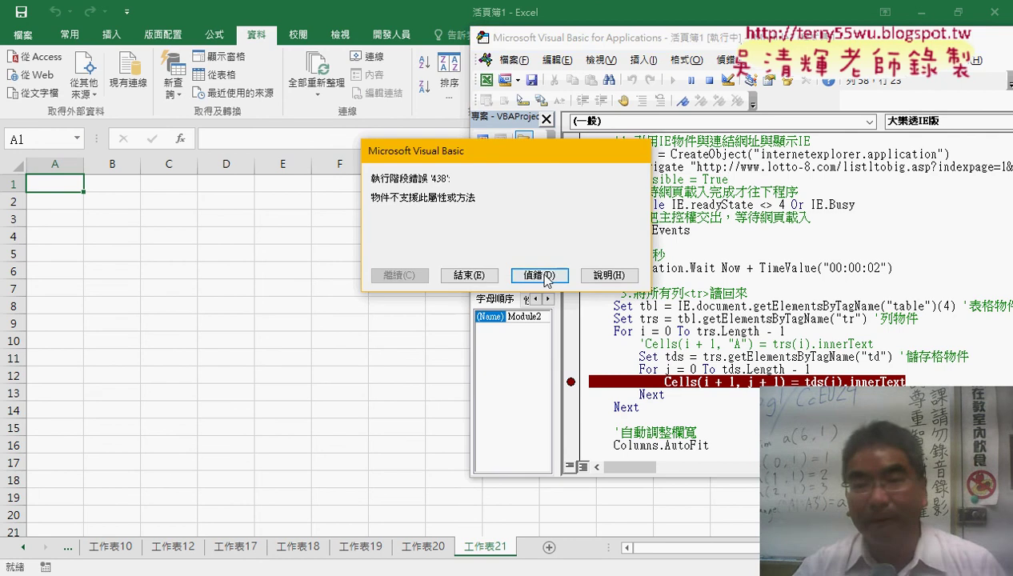
left_click(544, 275)
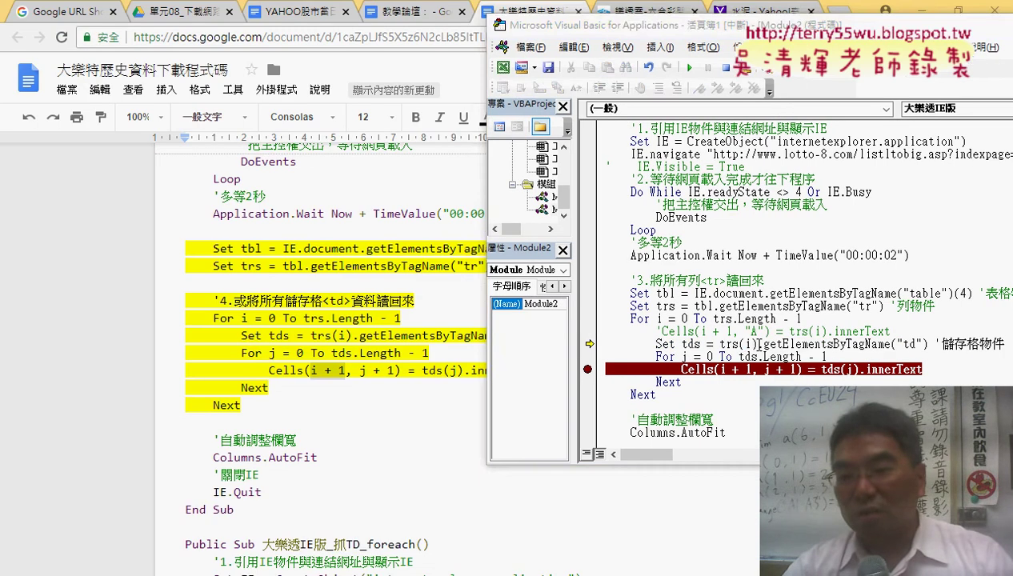
Step with F8 through the cell-writing line, filling the header row starting with 日期 in A1
left_click(827, 331)
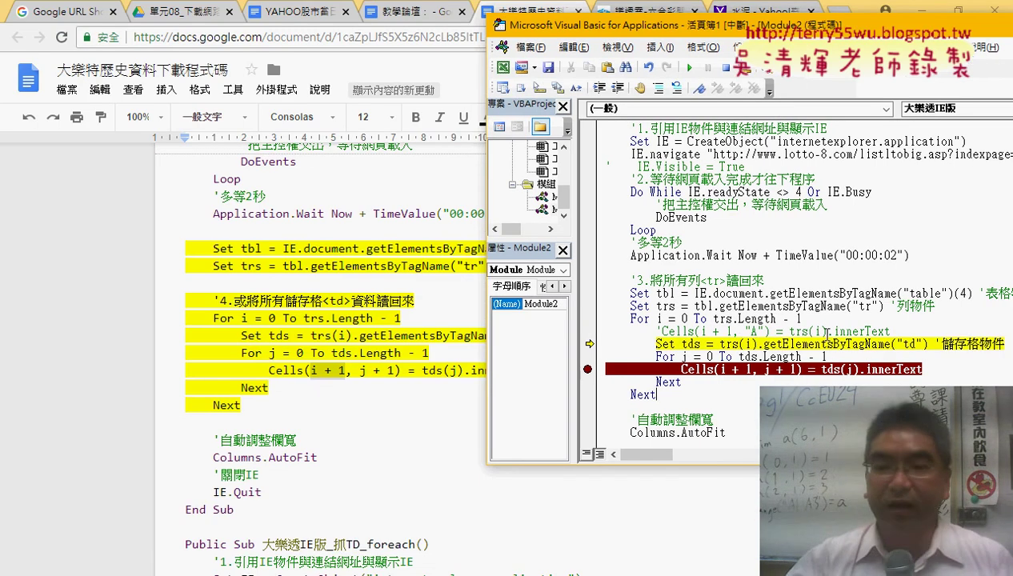
key("F8")
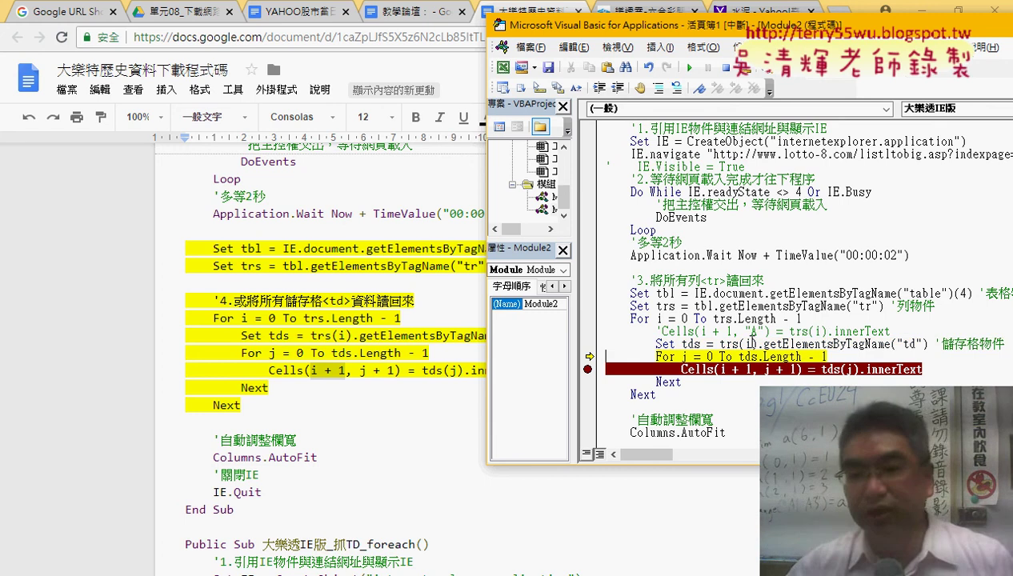
mouse_move(749, 345)
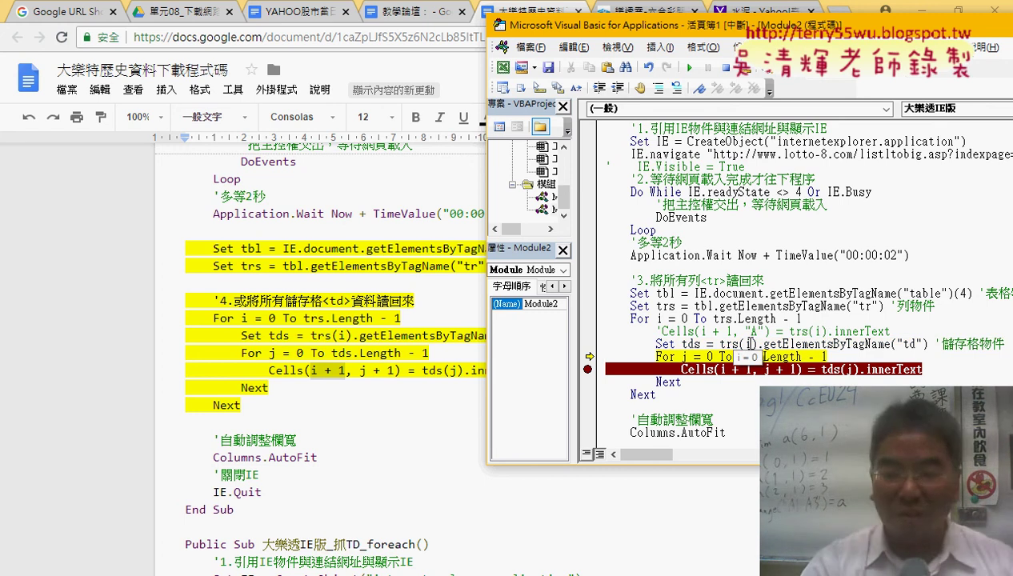
key("F8")
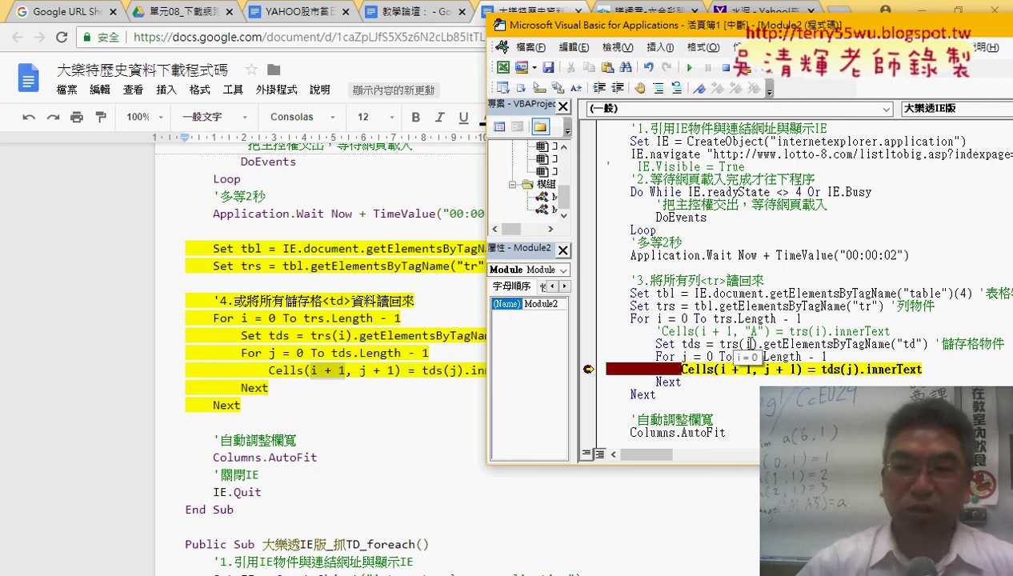
left_click(921, 9)
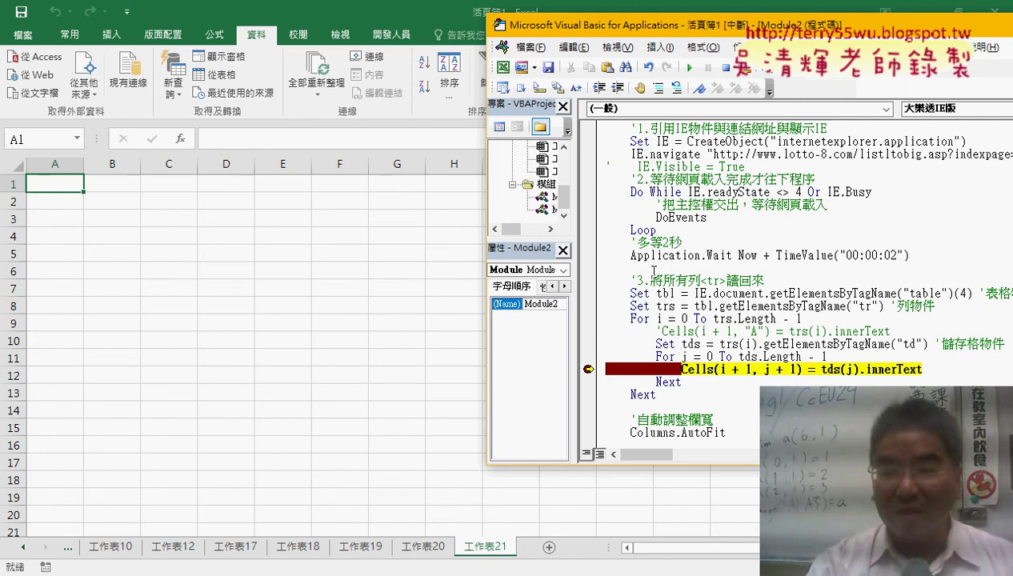
key("F8")
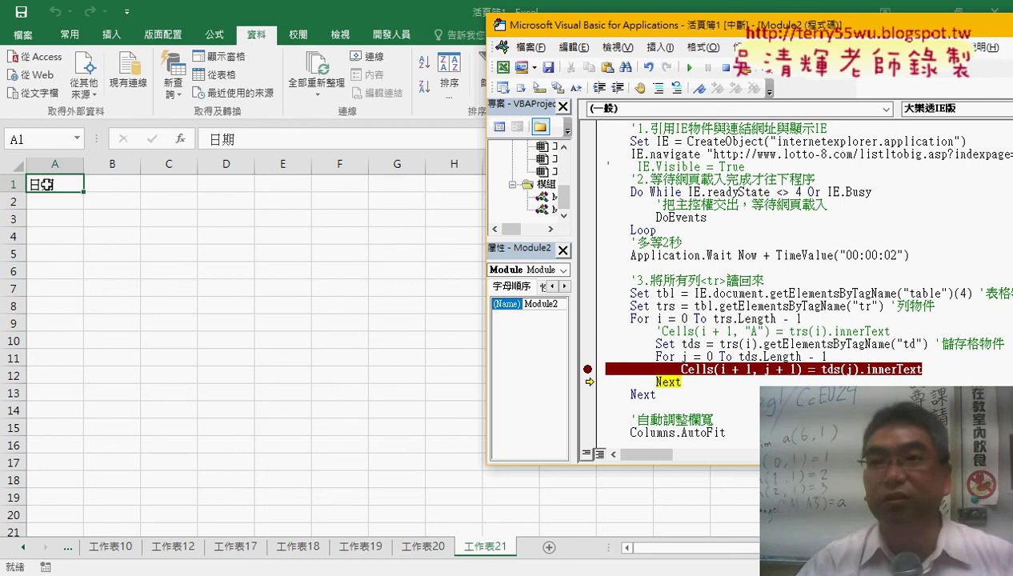
key("F8")
key("F8")
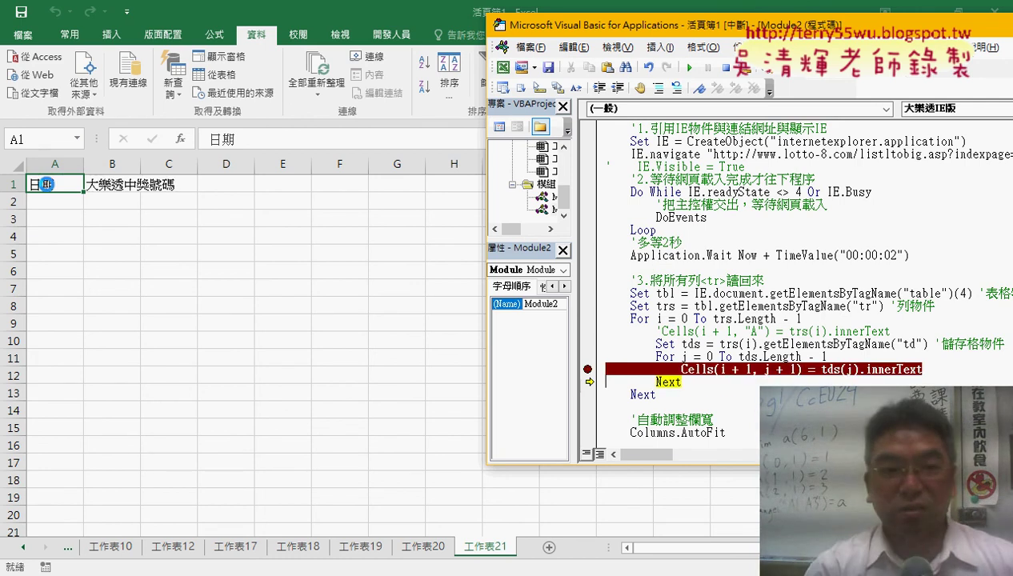
key("F8")
key("F8")
key("F8")
key("F8")
key("F8")
key("F8")
key("F8")
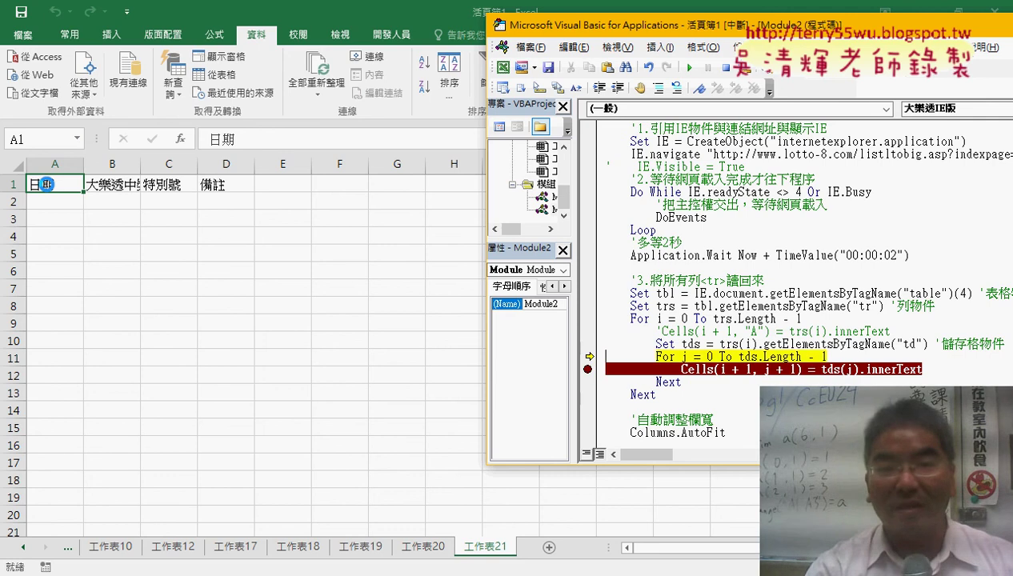
key("F8")
key("F8")
key("F8")
key("F8")
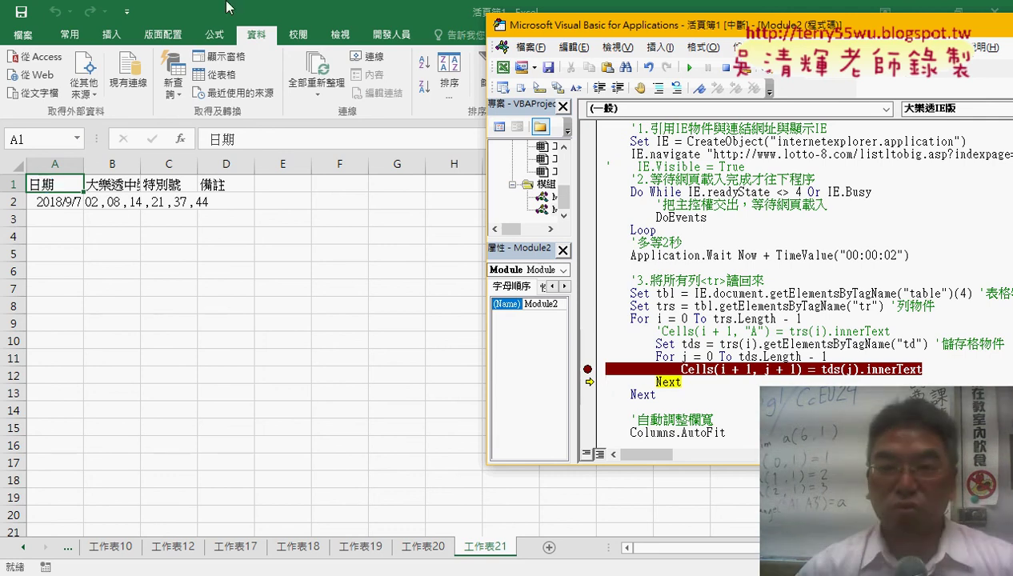
Remove the breakpoint and run the macro to completion, filling the sheet with draw data
key("F8")
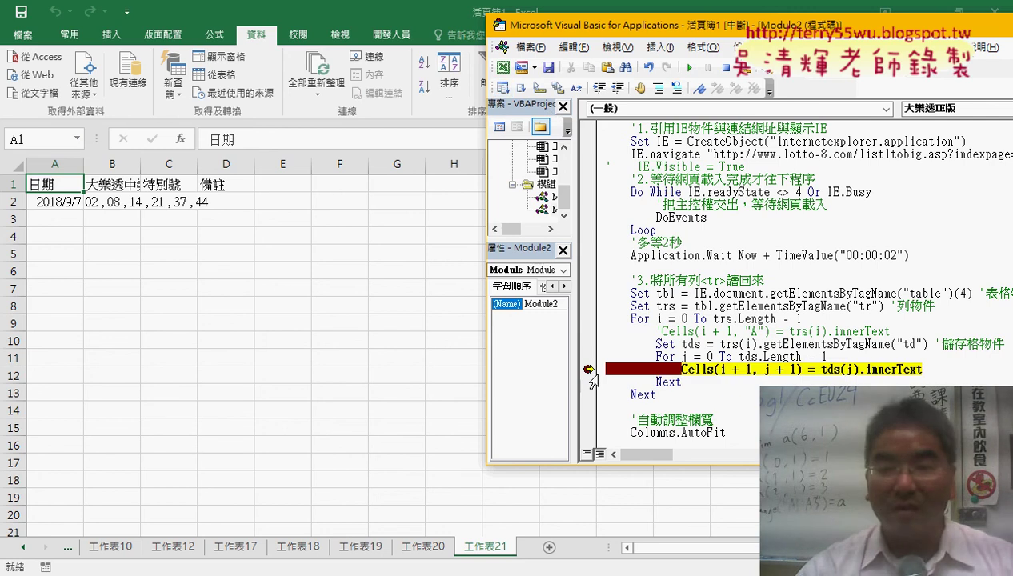
left_click(588, 369)
left_click(687, 72)
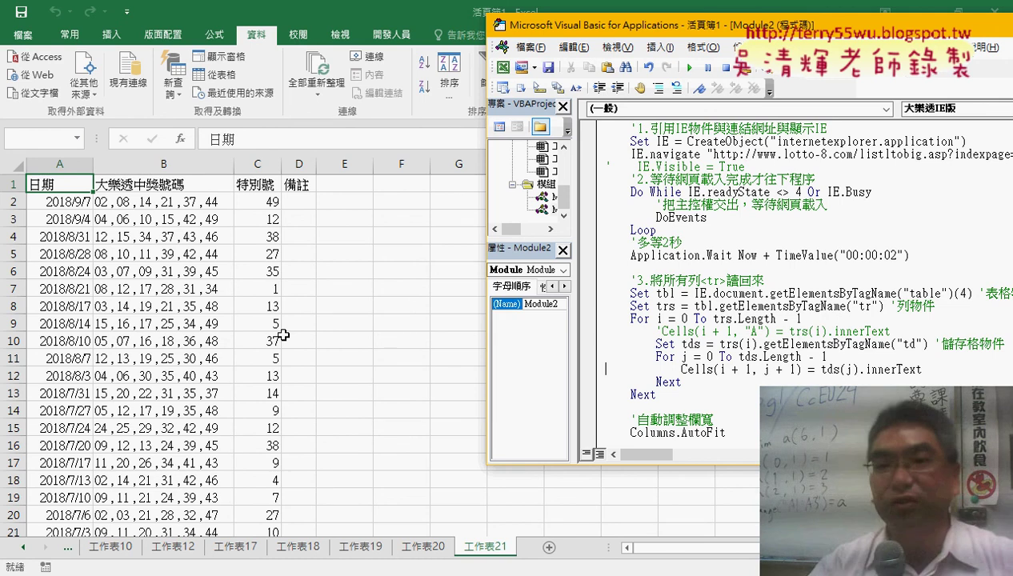
Move the macro editor left and select the page number in the lottery URL
left_click_drag(694, 32, 389, 47)
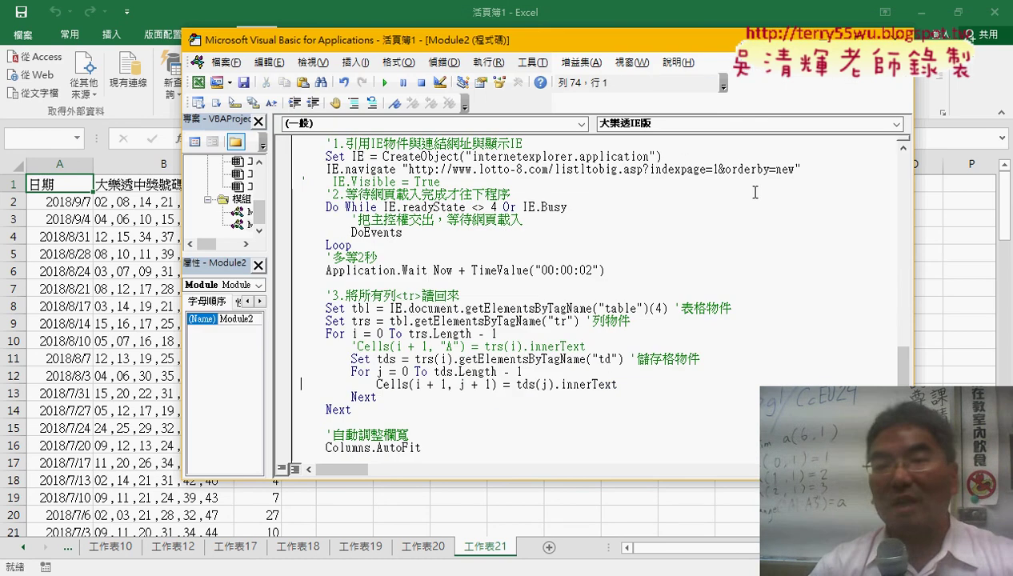
left_click_drag(711, 168, 725, 169)
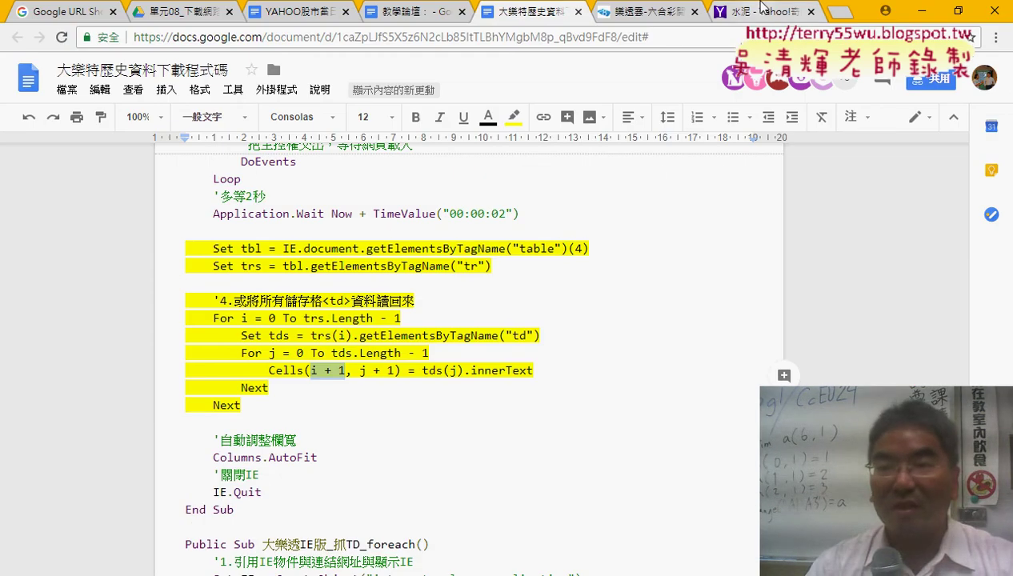
Switch to the Yahoo 水泥 stock page and close its developer tools
left_click(762, 8)
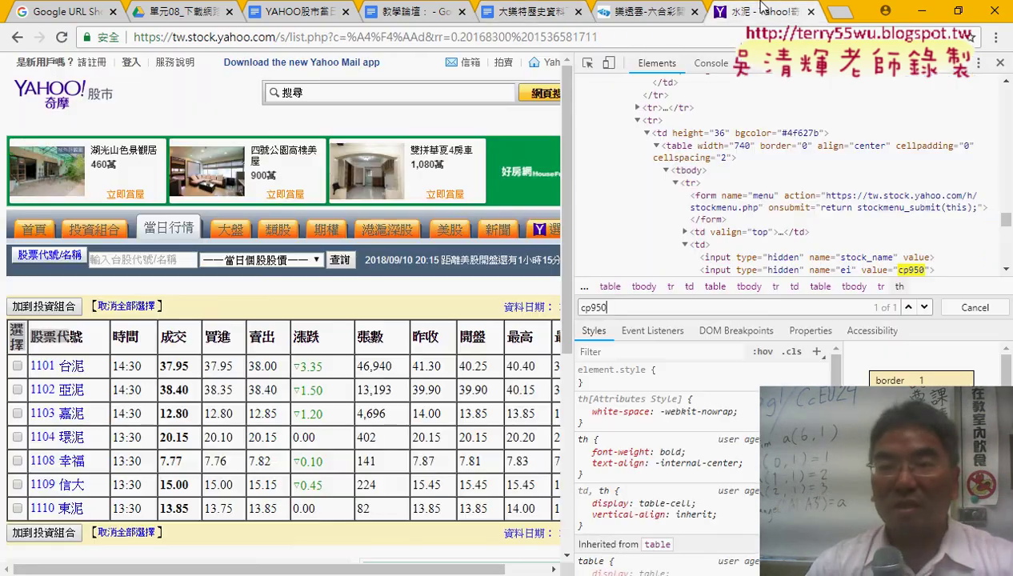
left_click(999, 64)
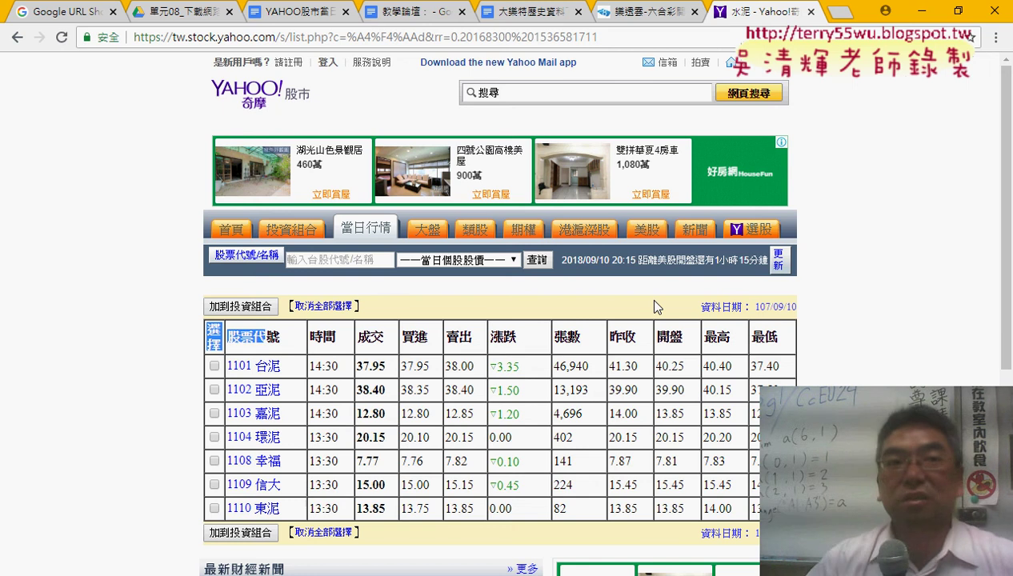
left_click(328, 575)
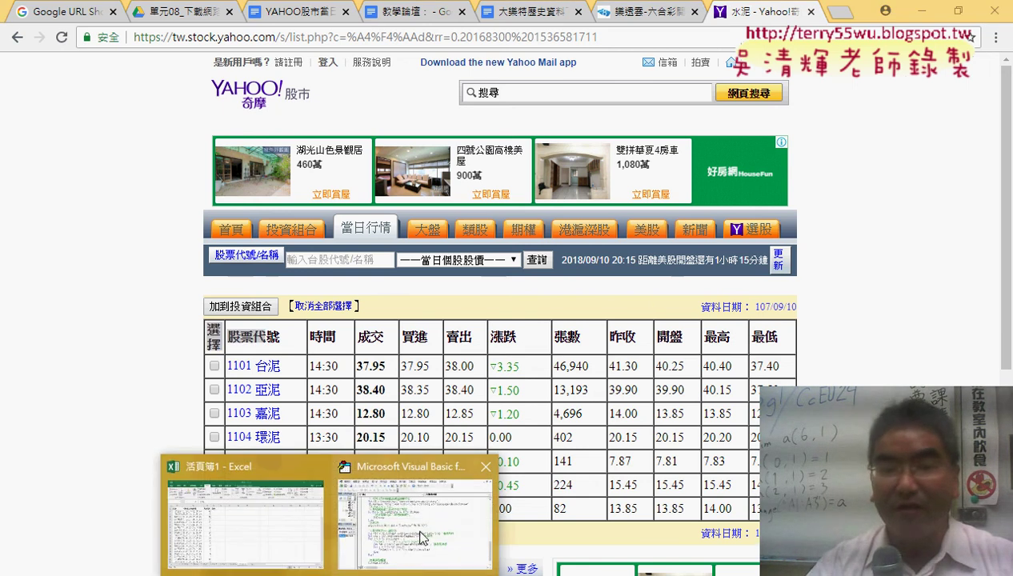
left_click(423, 538)
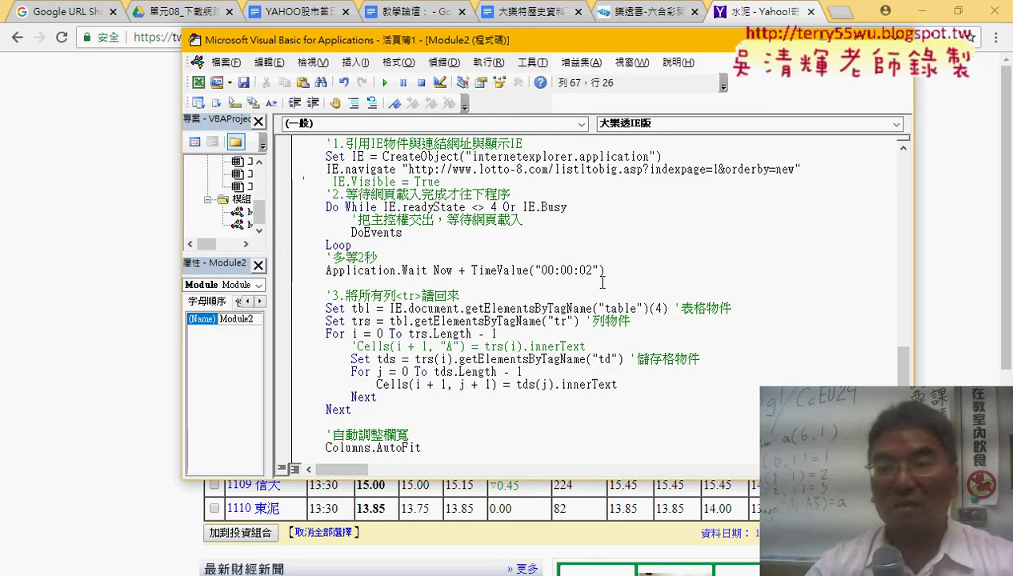
scroll(602, 282, "up", 1)
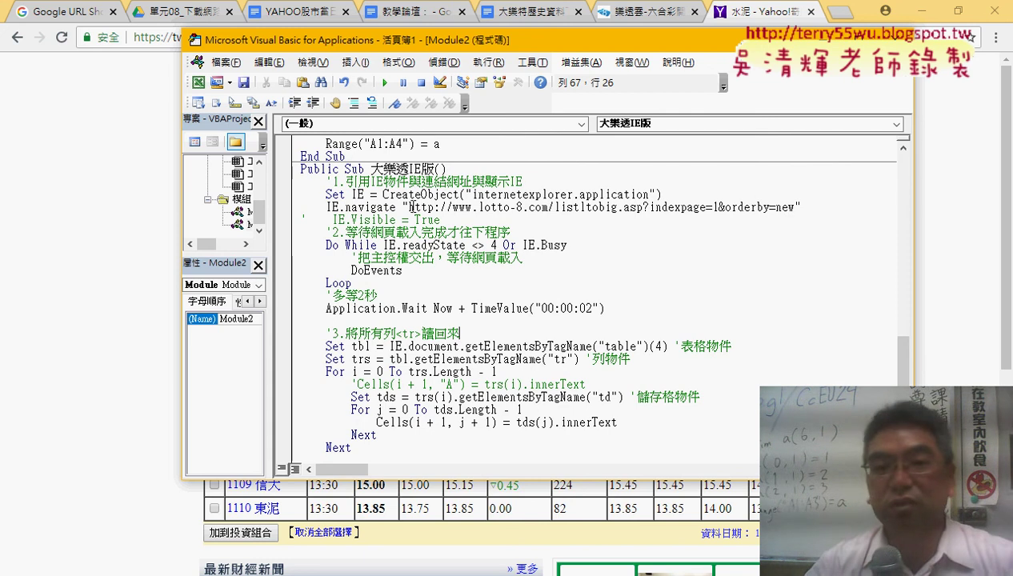
left_click_drag(410, 206, 801, 207)
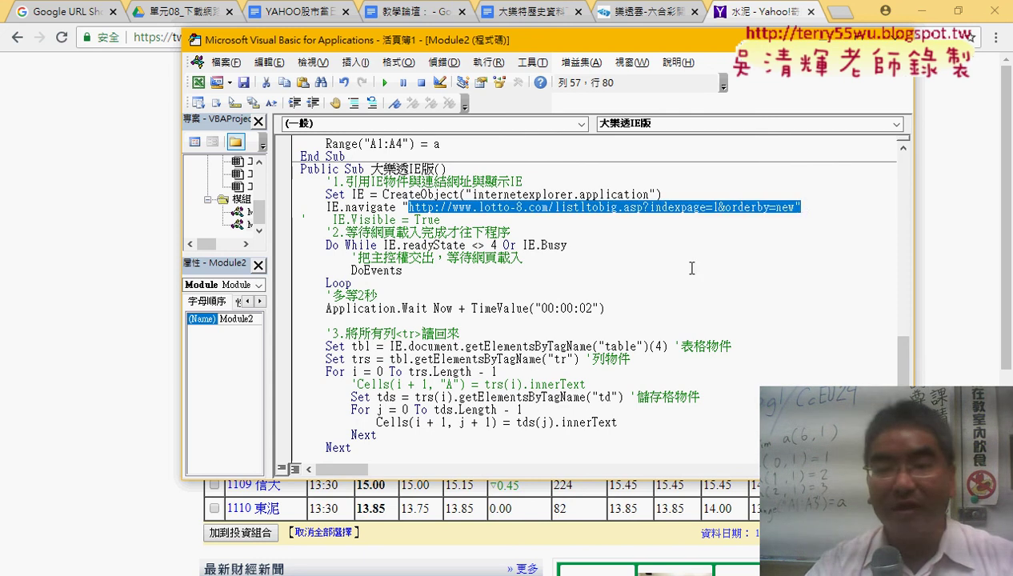
scroll(692, 269, "down", 2)
left_click_drag(669, 271, 649, 272)
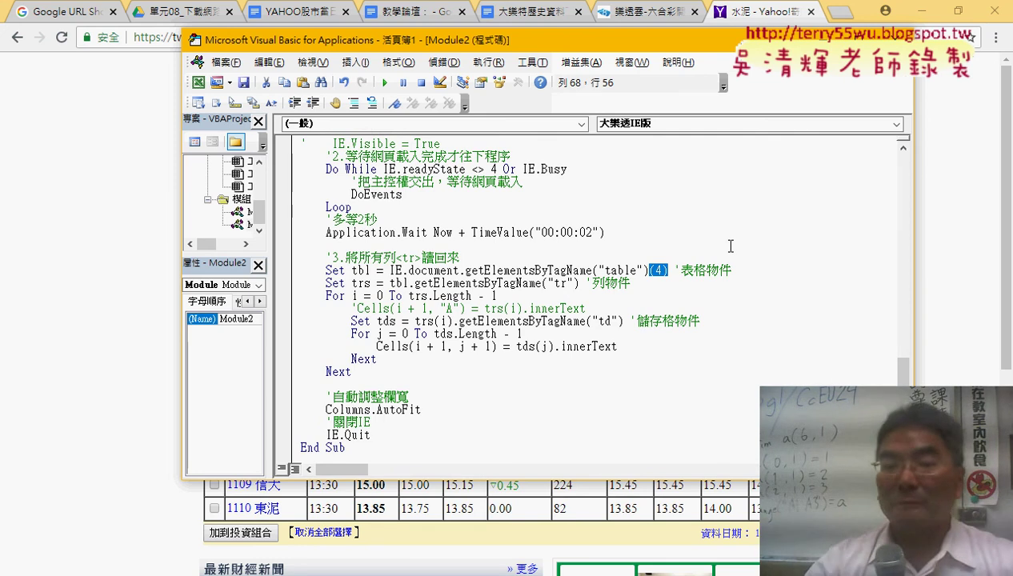
left_click_drag(610, 321, 598, 322)
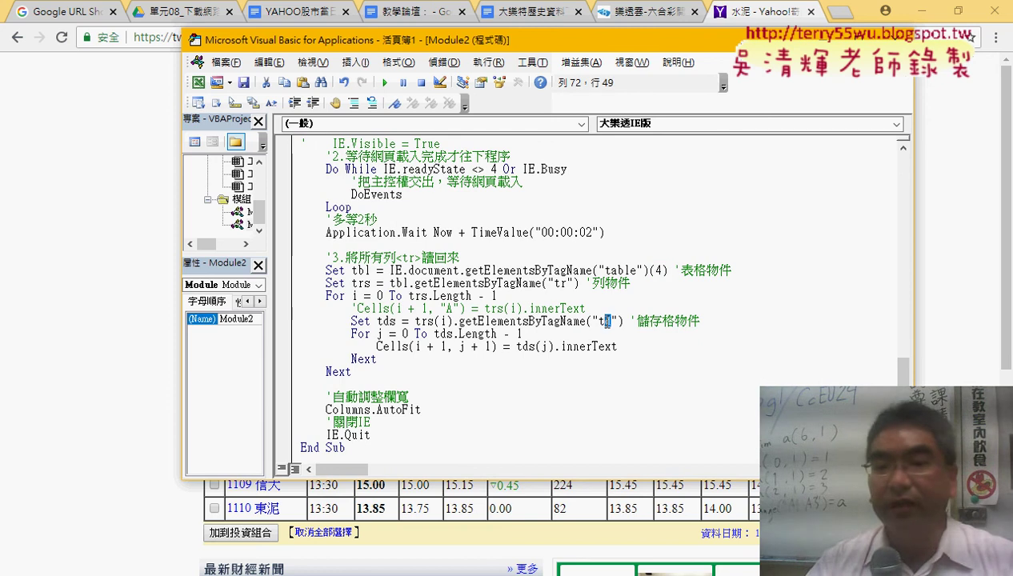
key("alt+Tab")
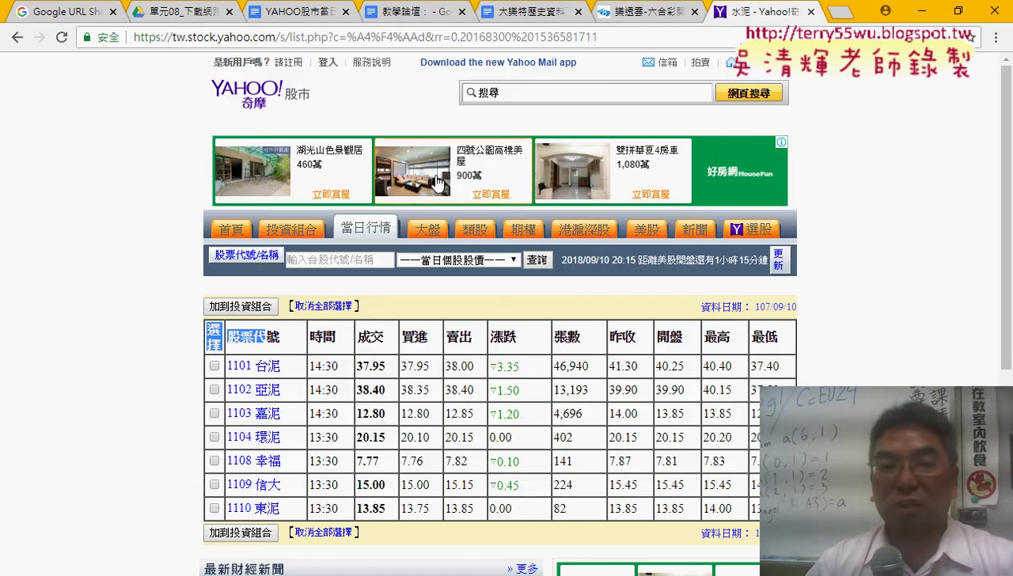
Inspect the 股票代號 header cell of the Yahoo stock table in DevTools
left_click_drag(227, 336, 279, 337)
right_click(266, 339)
left_click(315, 412)
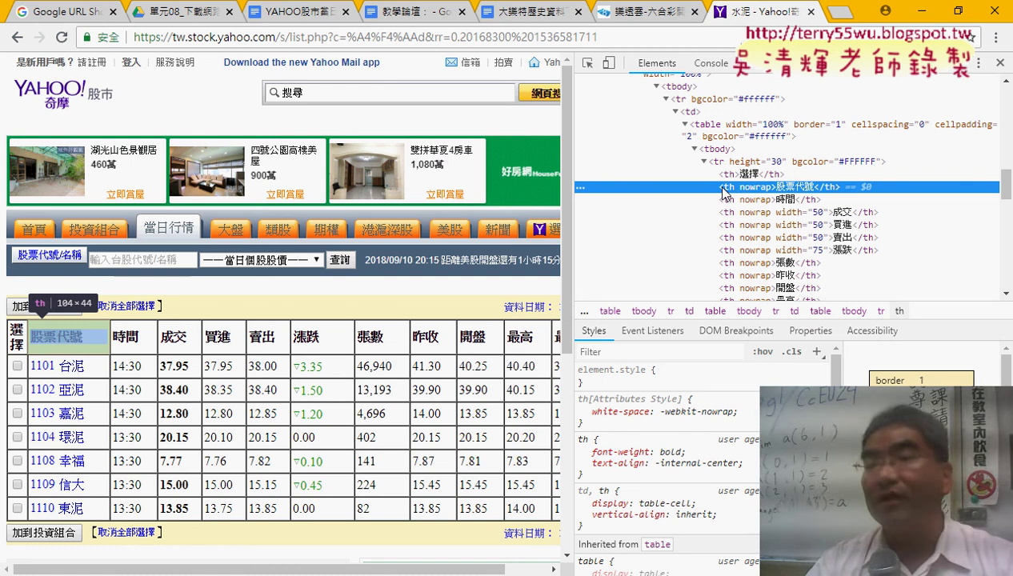
Expand the header and first data rows in Elements and select the th 選擇 node
left_click(704, 162)
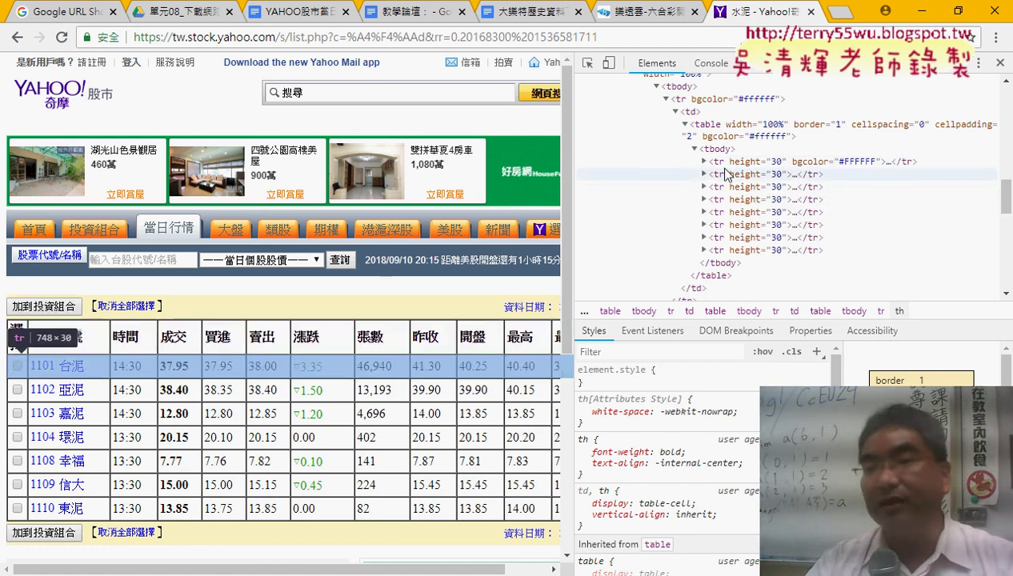
left_click(704, 162)
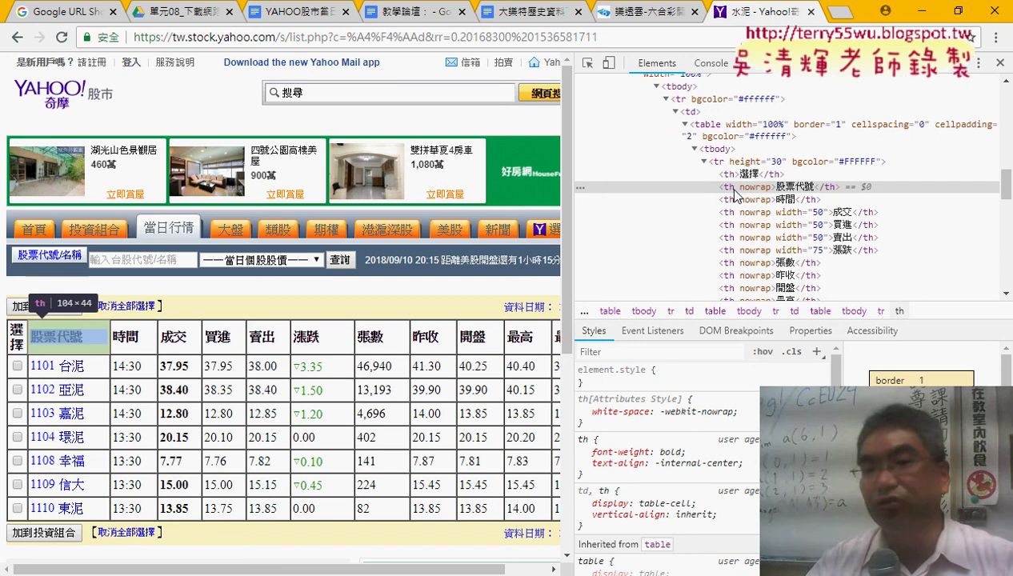
left_click(704, 162)
left_click(704, 173)
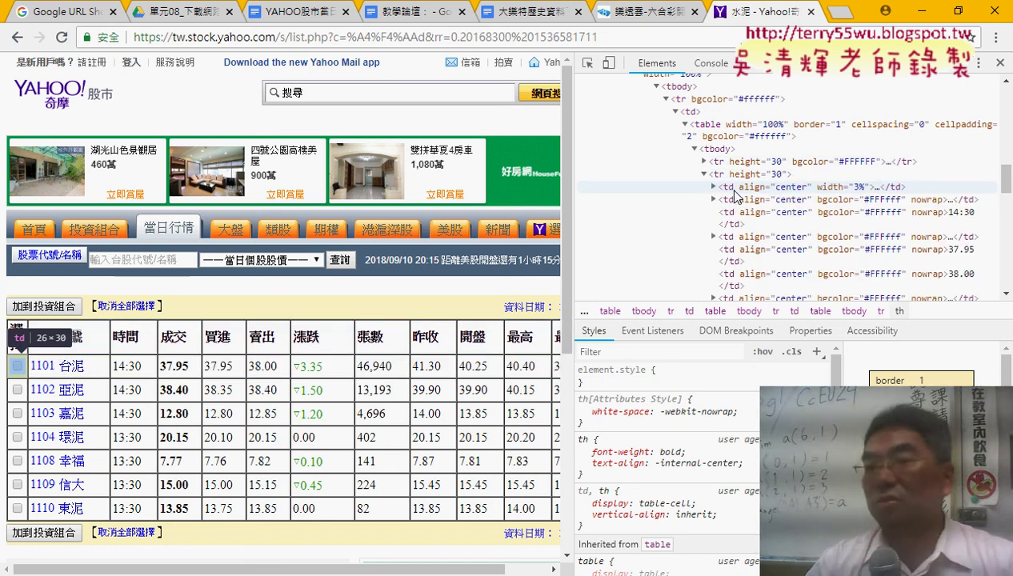
left_click(704, 162)
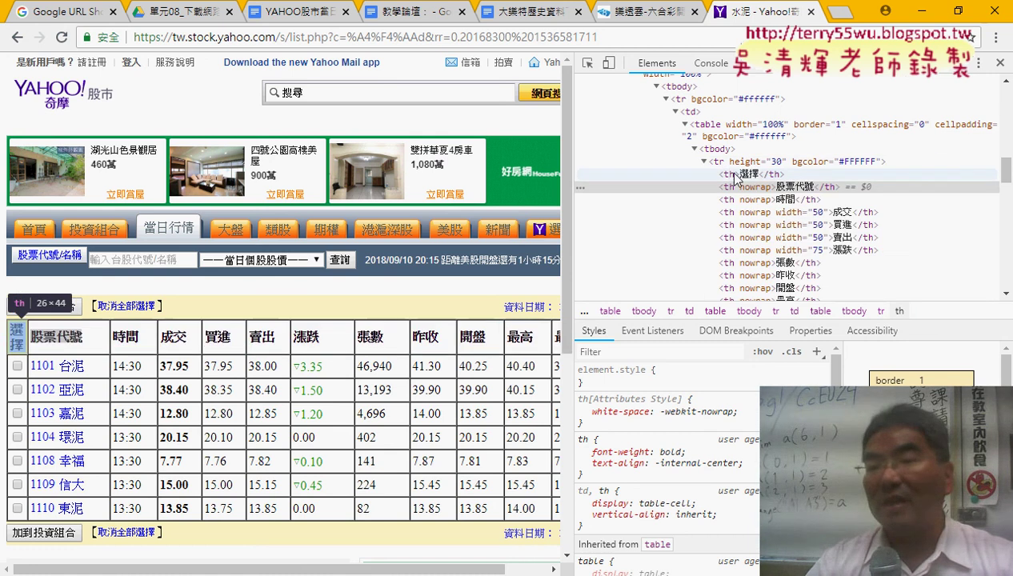
left_click(734, 176)
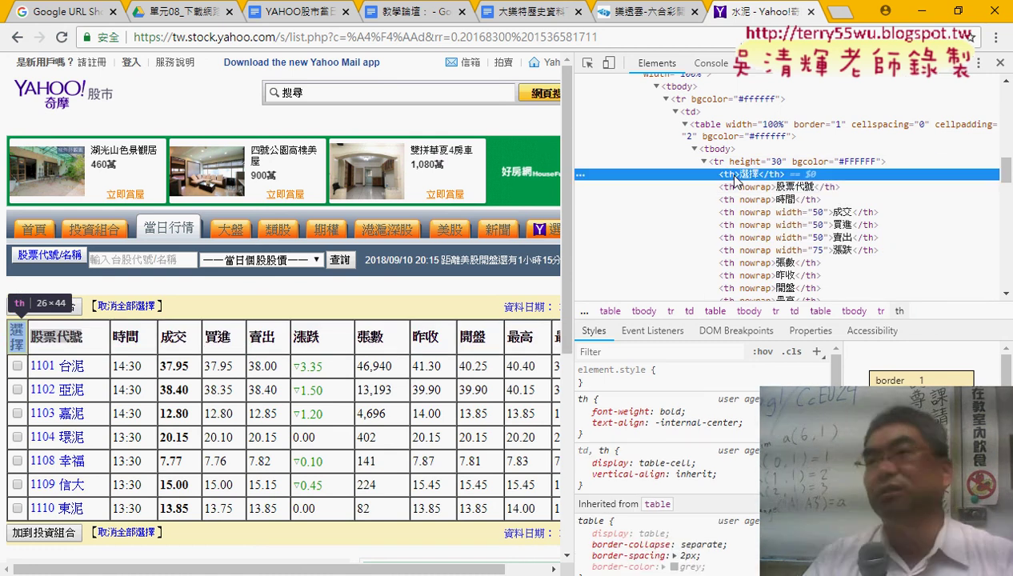